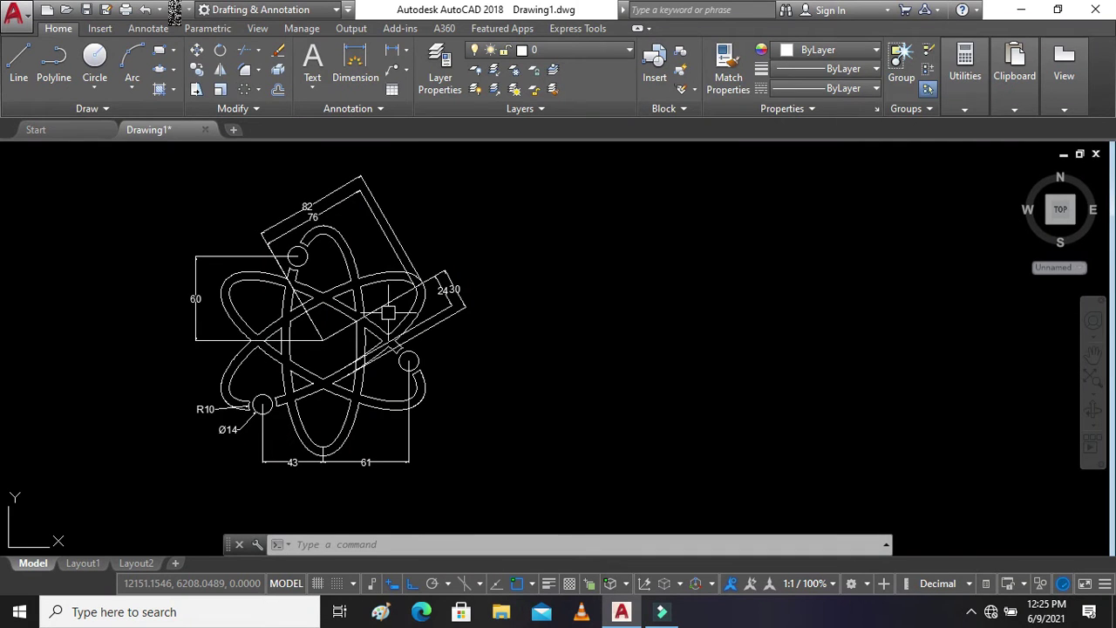
Draw a centre-defined ellipse right of the atom with axis distances 76 and 24
left_click(174, 69)
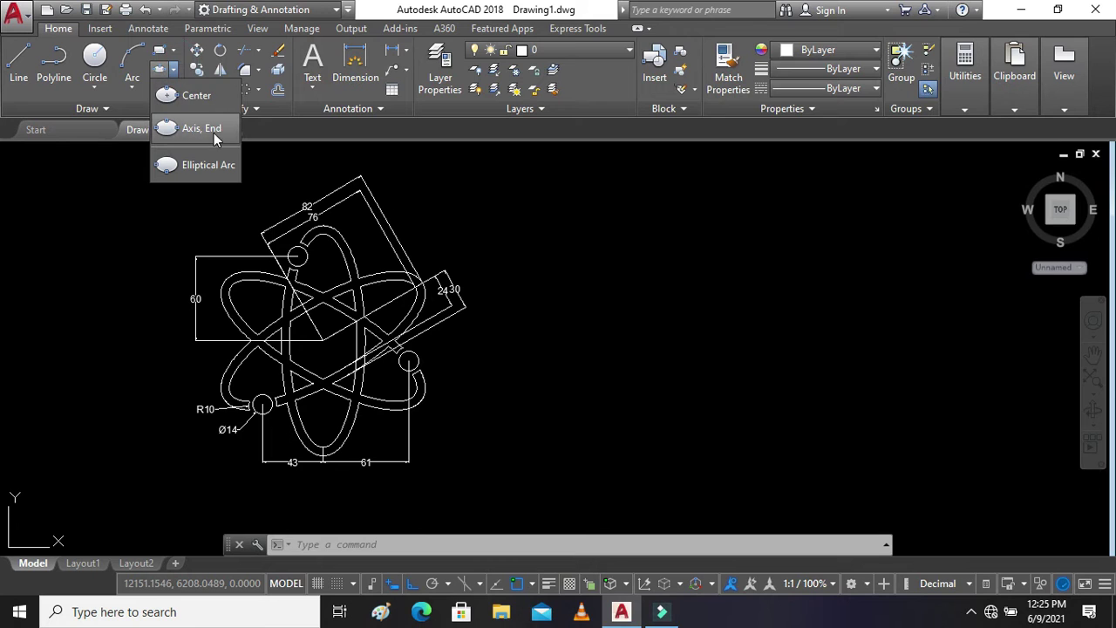
left_click(194, 96)
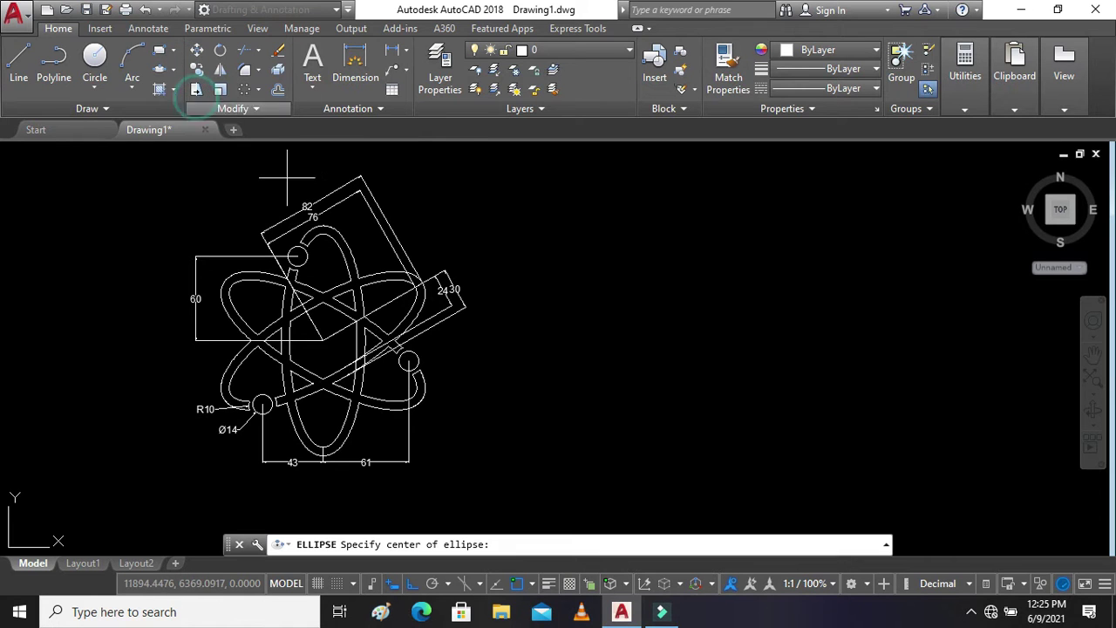
left_click(724, 343)
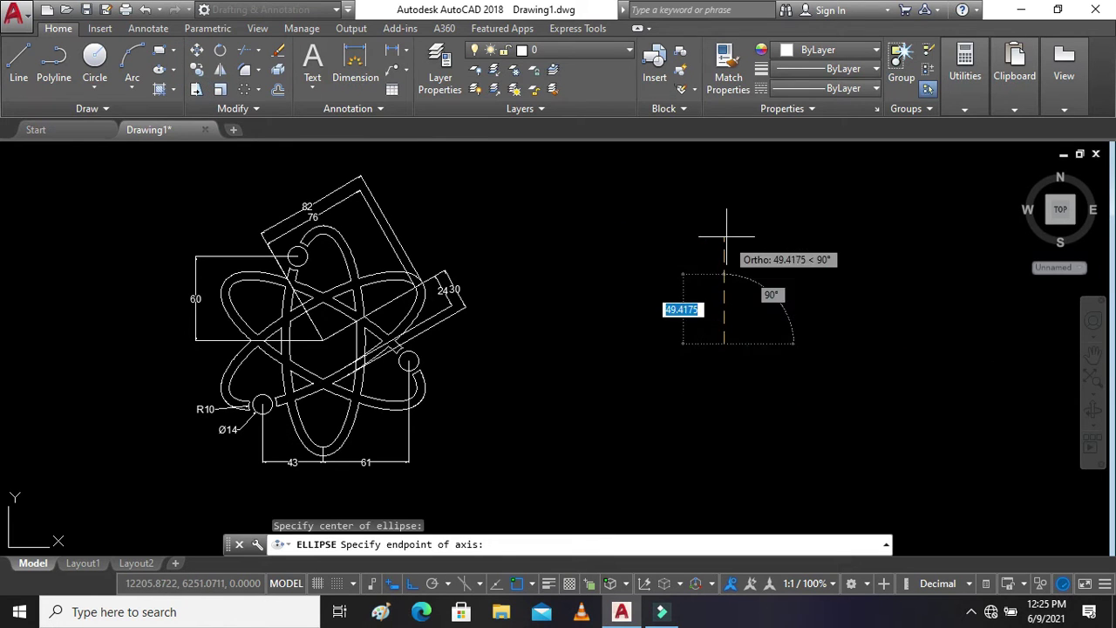
key("Return")
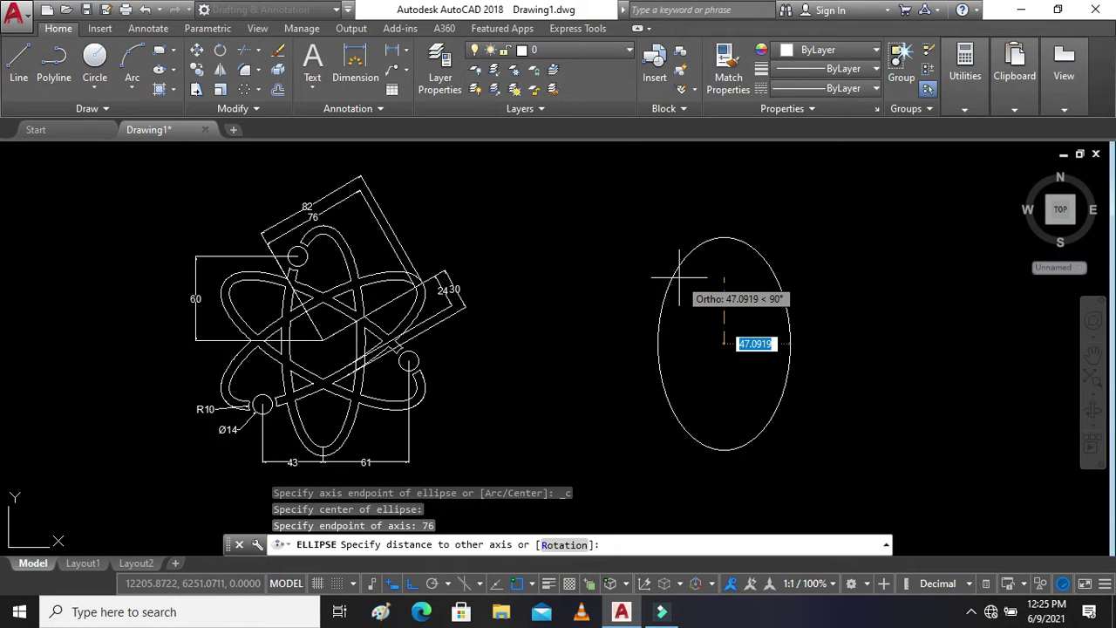
type("24")
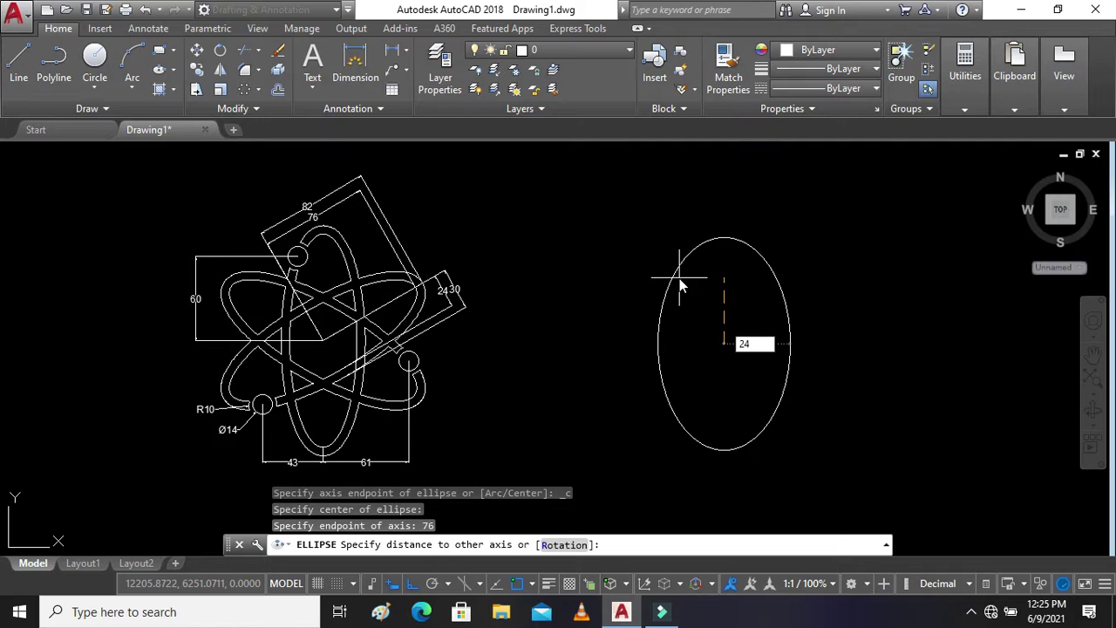
key("Return")
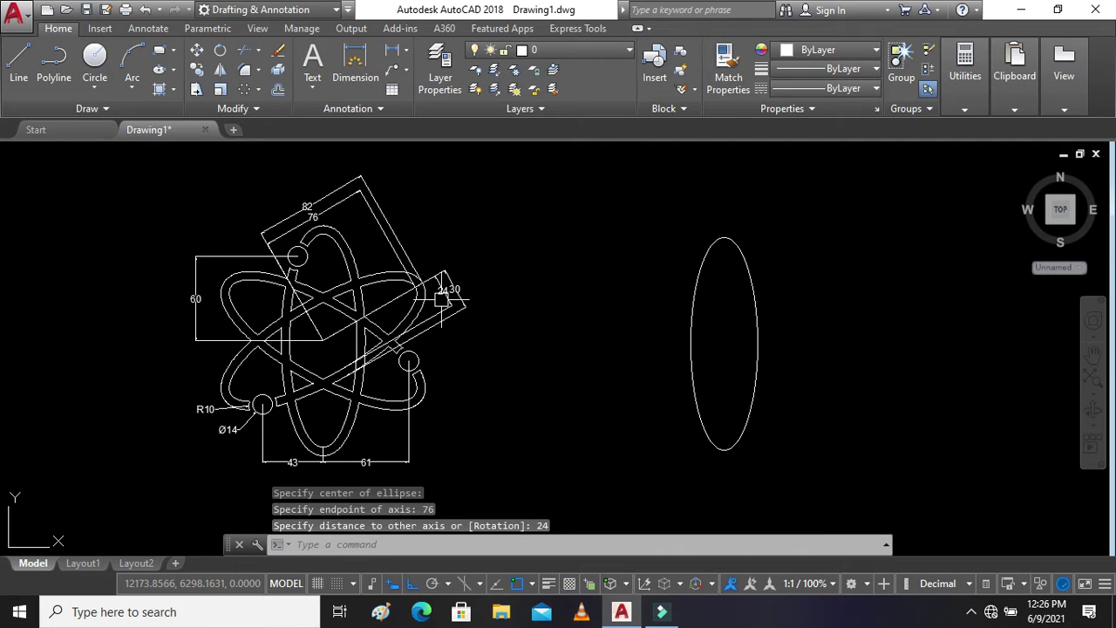
Offset the ellipse 6 units outward to form a ring
left_click(278, 91)
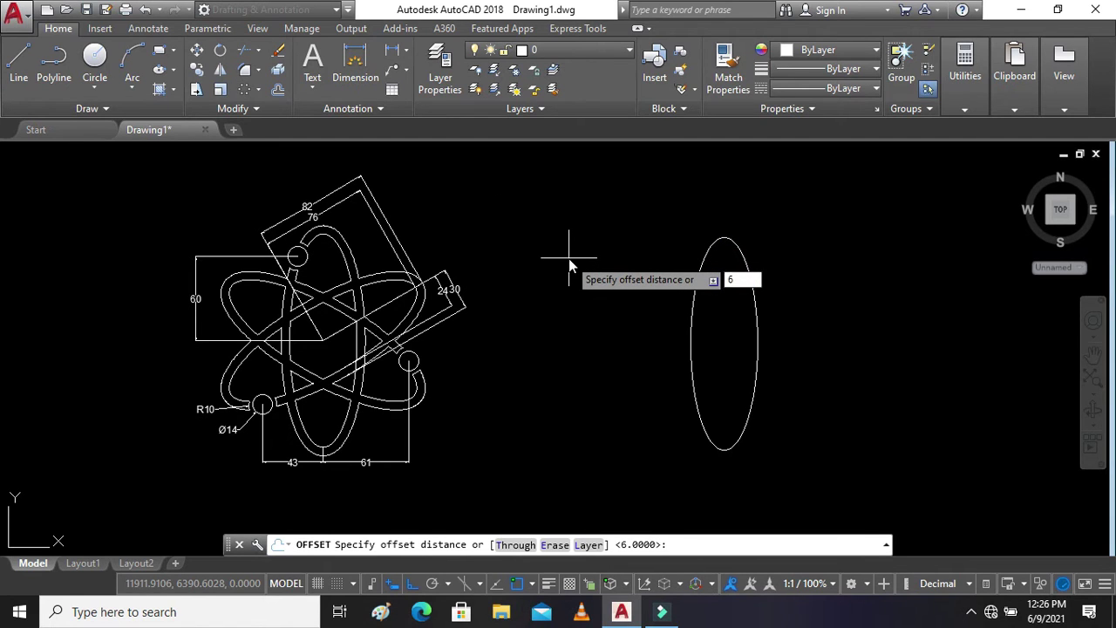
key("Return")
left_click(747, 272)
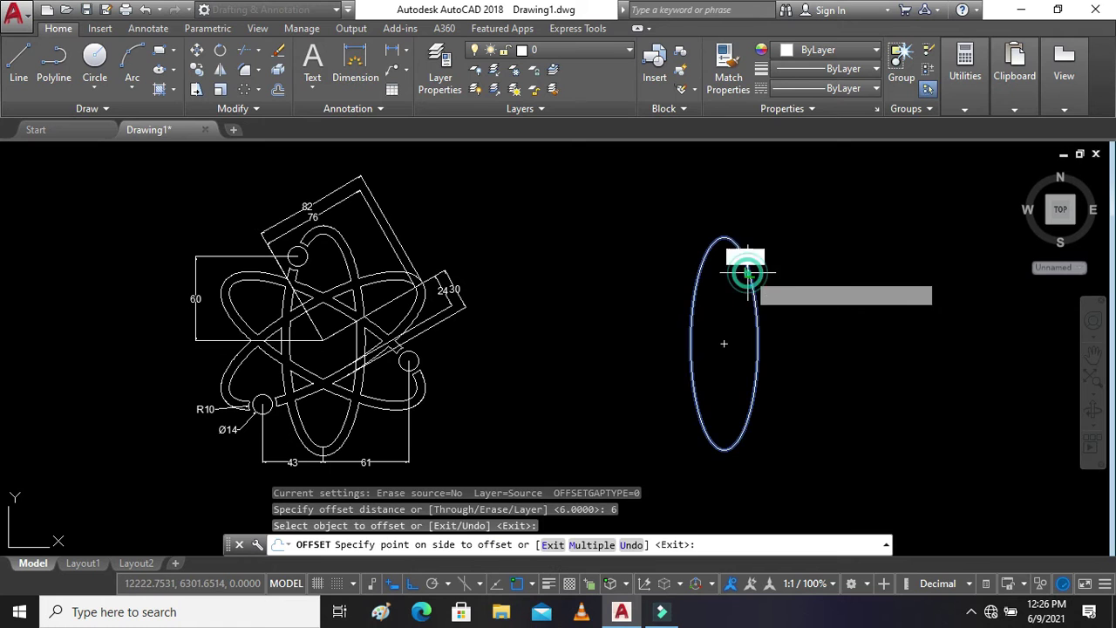
left_click(810, 272)
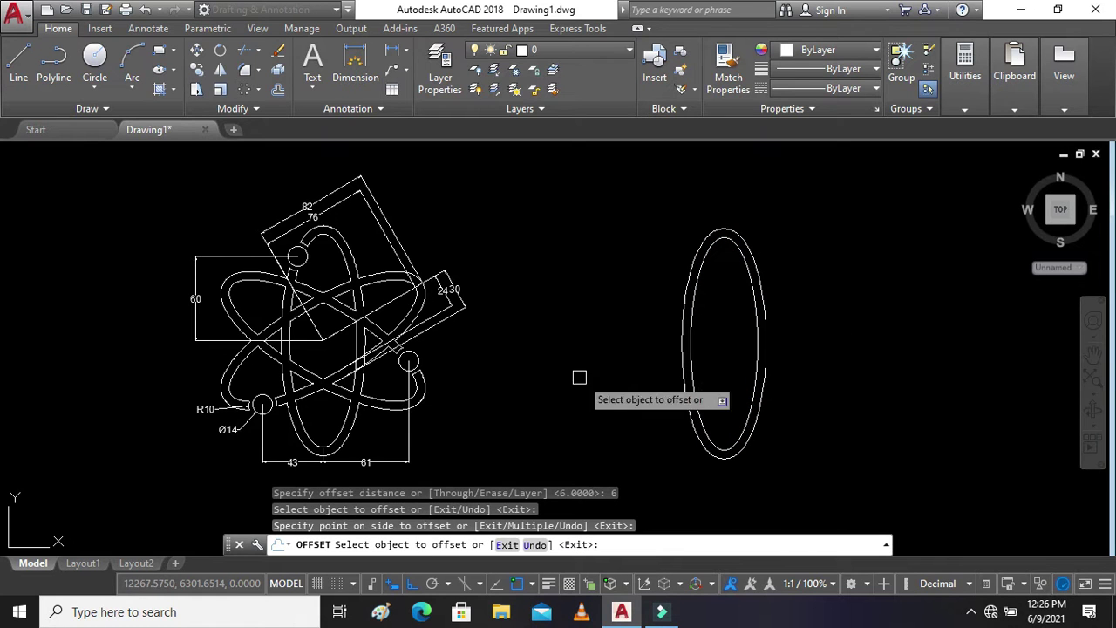
key("Escape")
key("Escape")
key("Escape")
key("Escape")
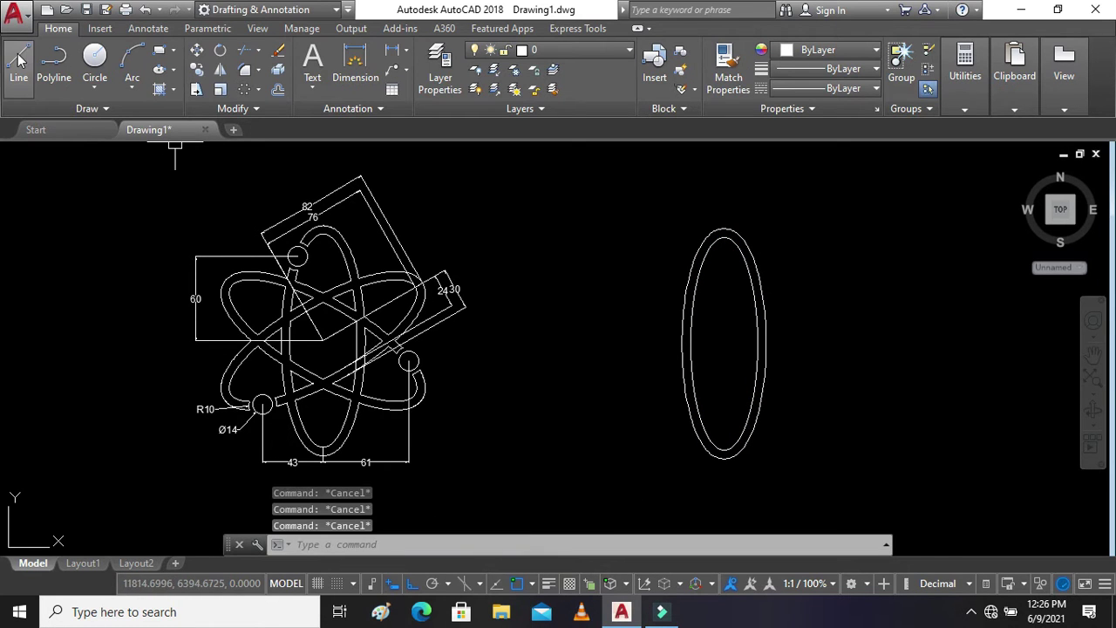
Draw a 60-unit vertical line up from the ellipse centre and a horizontal line left from its top
left_click(19, 54)
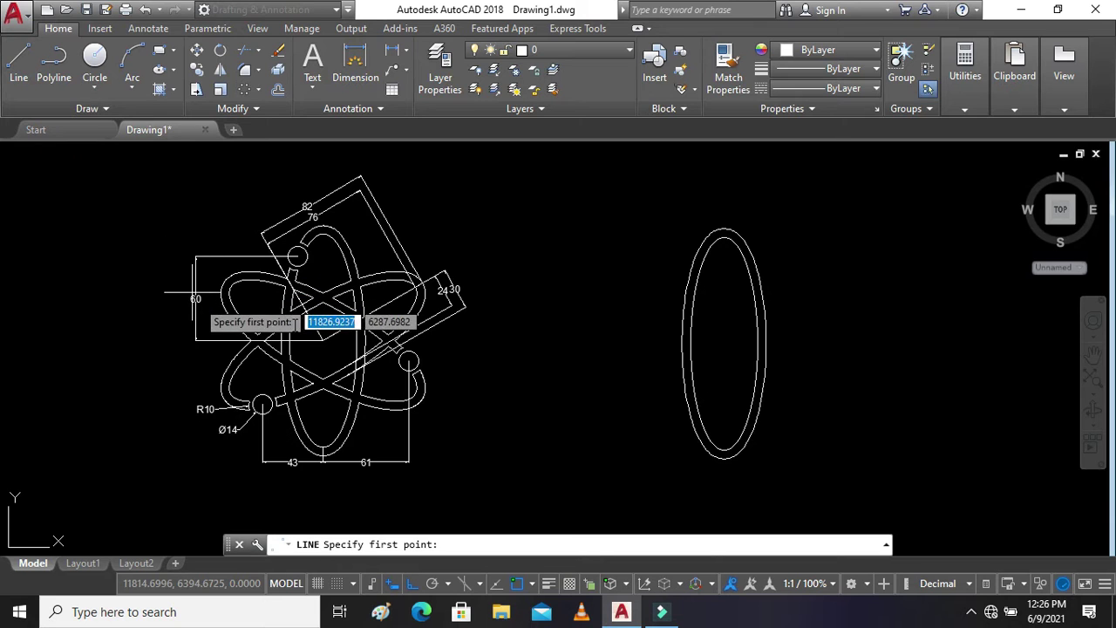
scroll(727, 361, "down", 2)
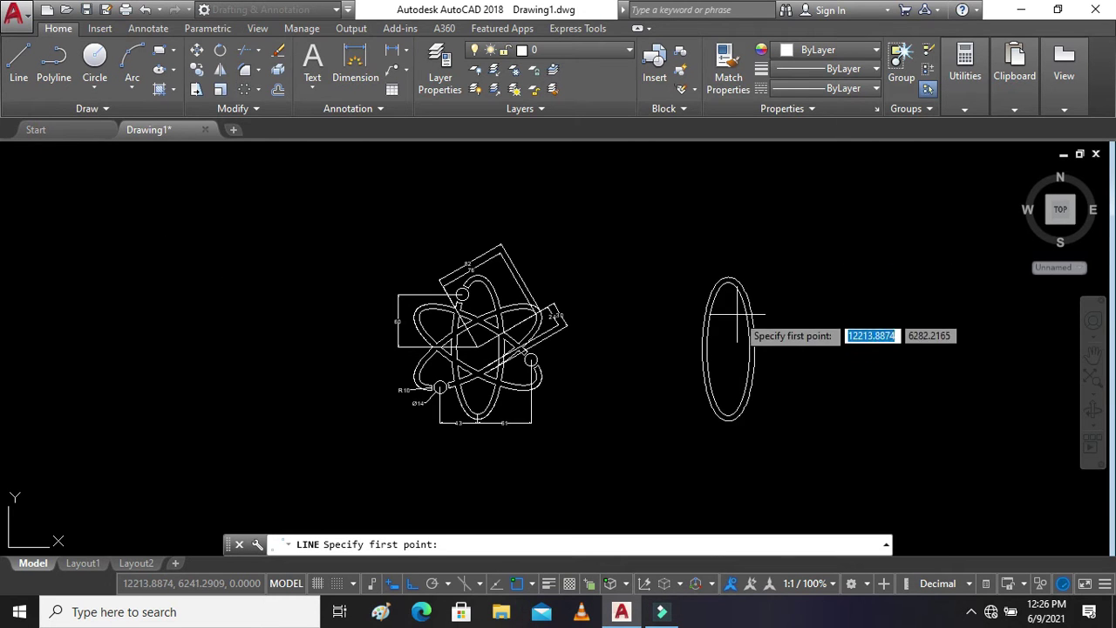
left_click(728, 349)
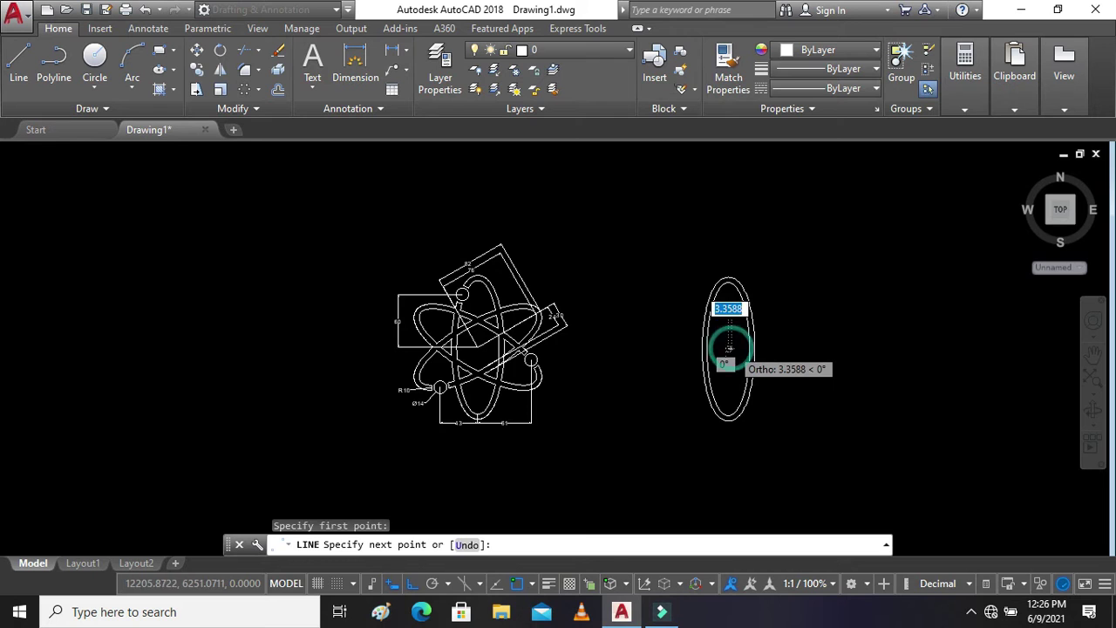
scroll(729, 349, "up", 2)
scroll(731, 348, "down", 2)
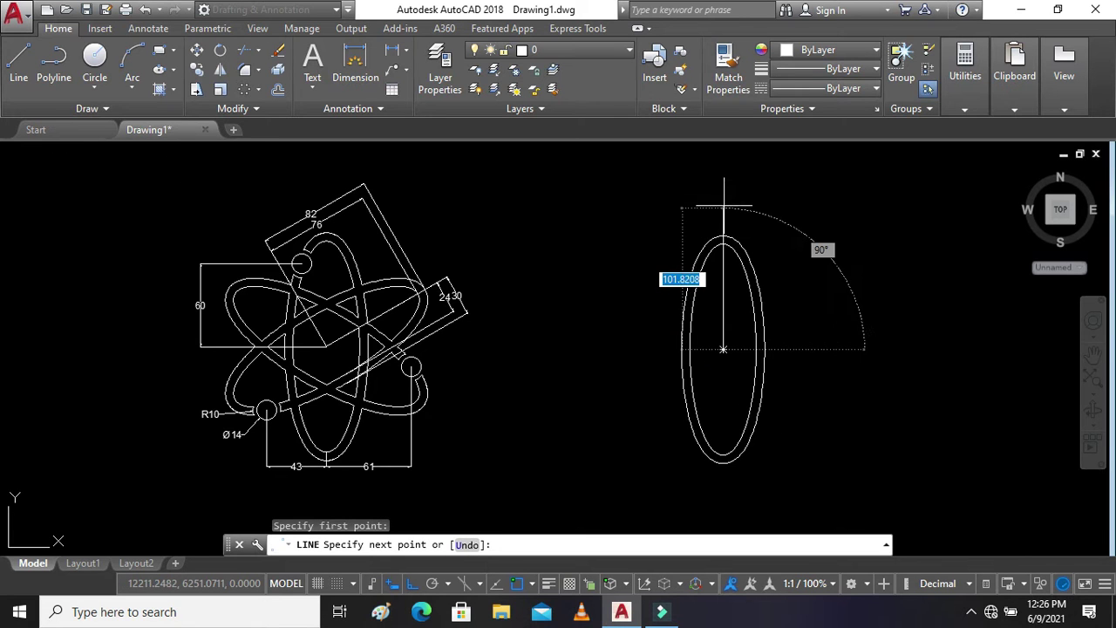
type("60")
key("Return")
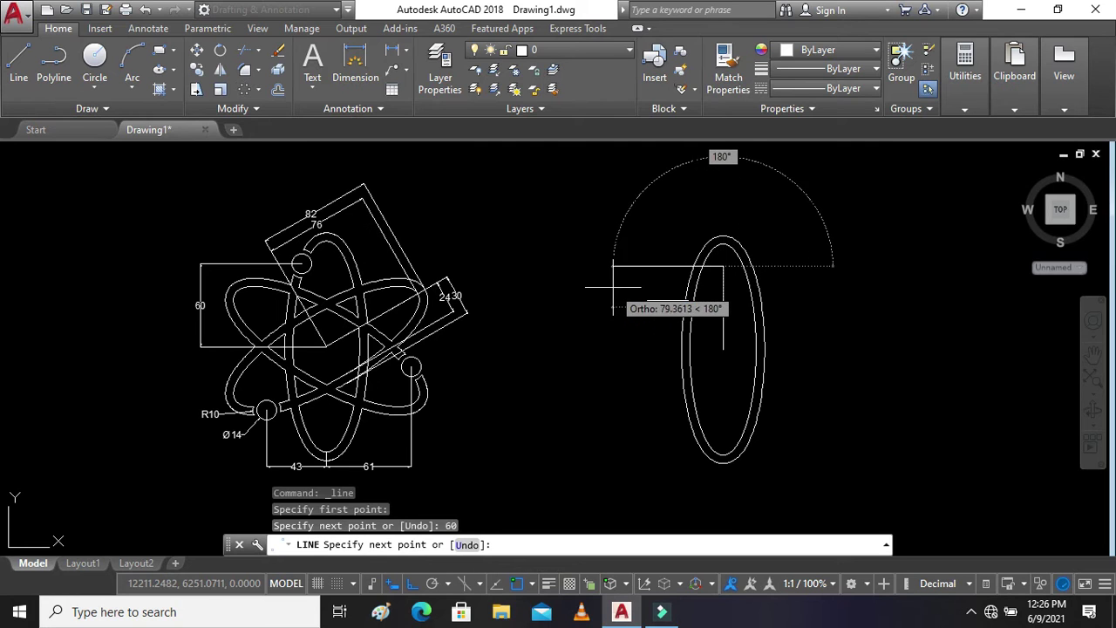
left_click(651, 266)
key("Escape")
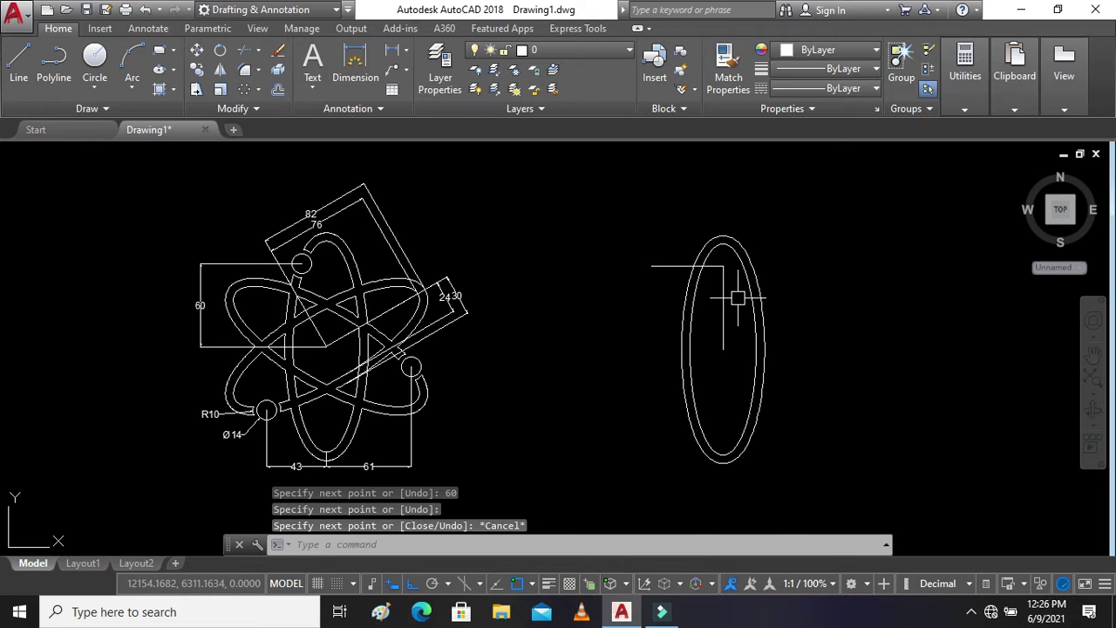
scroll(686, 270, "up", 2)
Trim the horizontal line with a crossing window, leaving a short piece bridging the ring's left side
type("t")
key("Return")
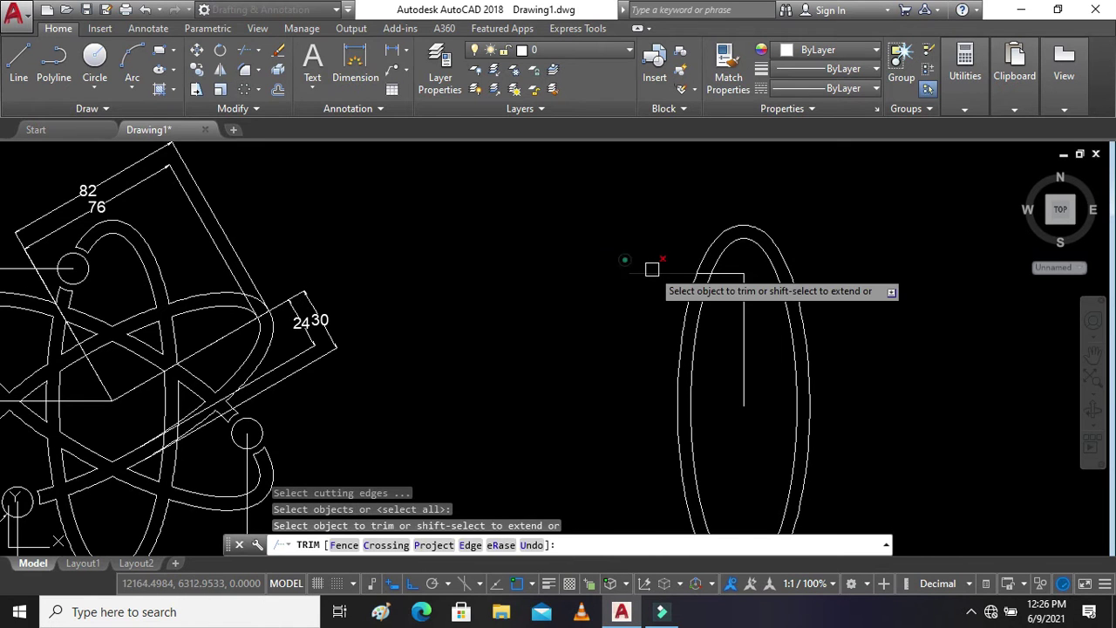
left_click(625, 260)
left_click(652, 277)
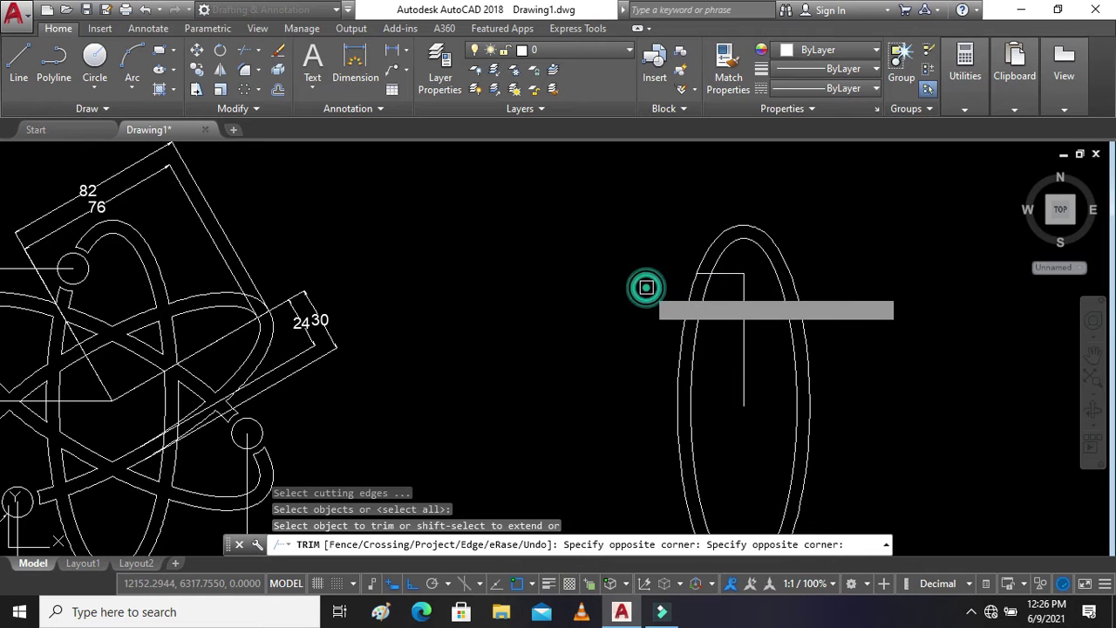
scroll(734, 261, "up", 5)
scroll(735, 261, "down", 2)
scroll(735, 262, "down", 3)
scroll(737, 259, "down", 3)
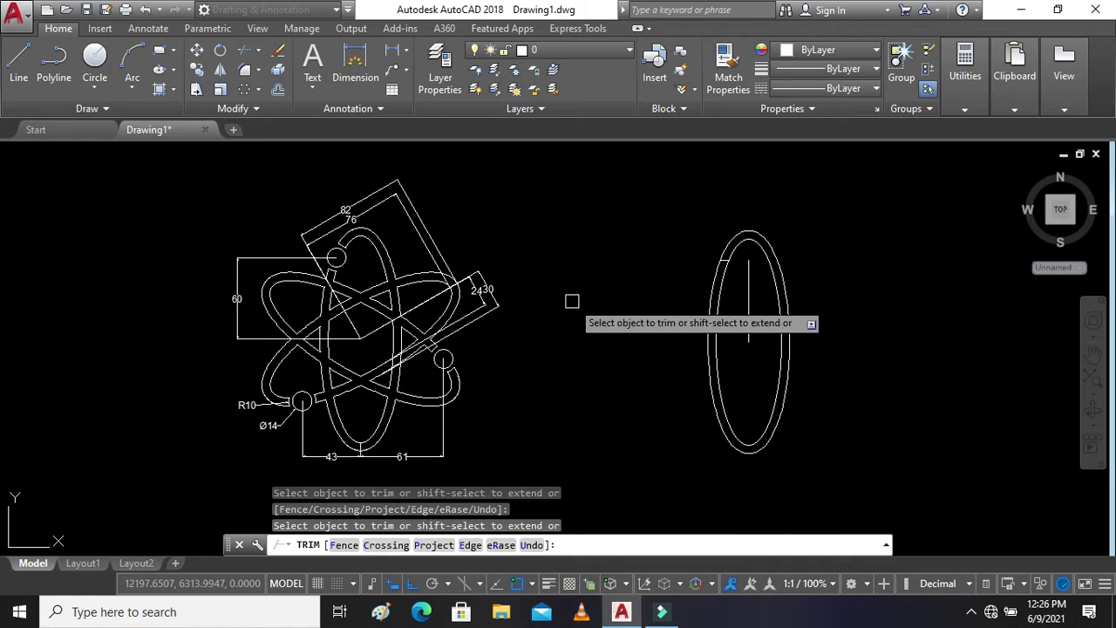
key("Escape")
scroll(290, 421, "up", 4)
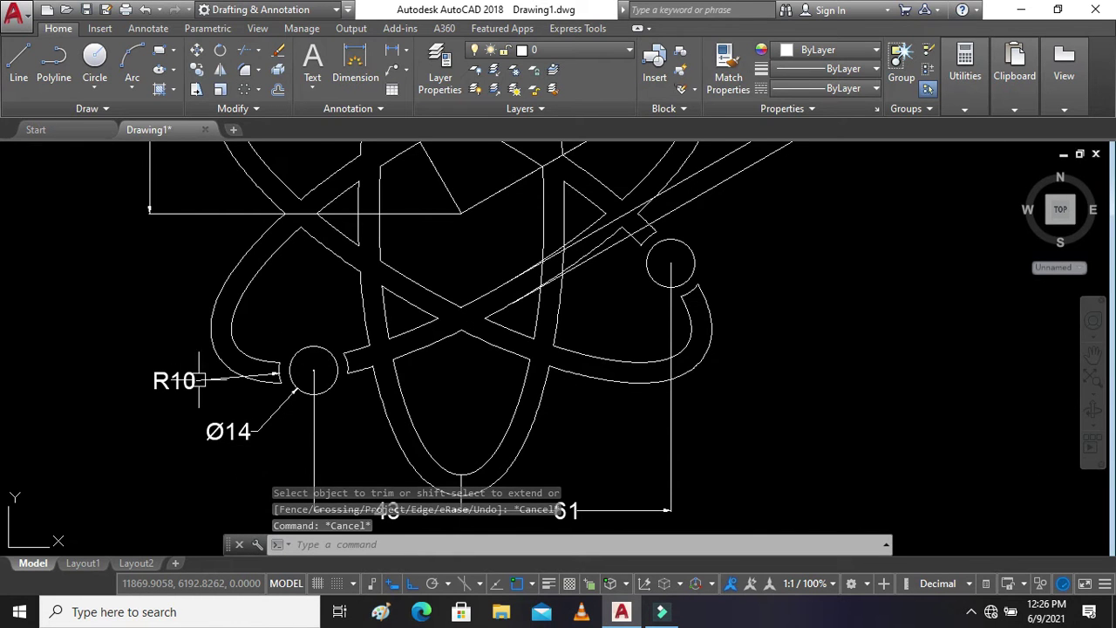
scroll(174, 388, "down", 4)
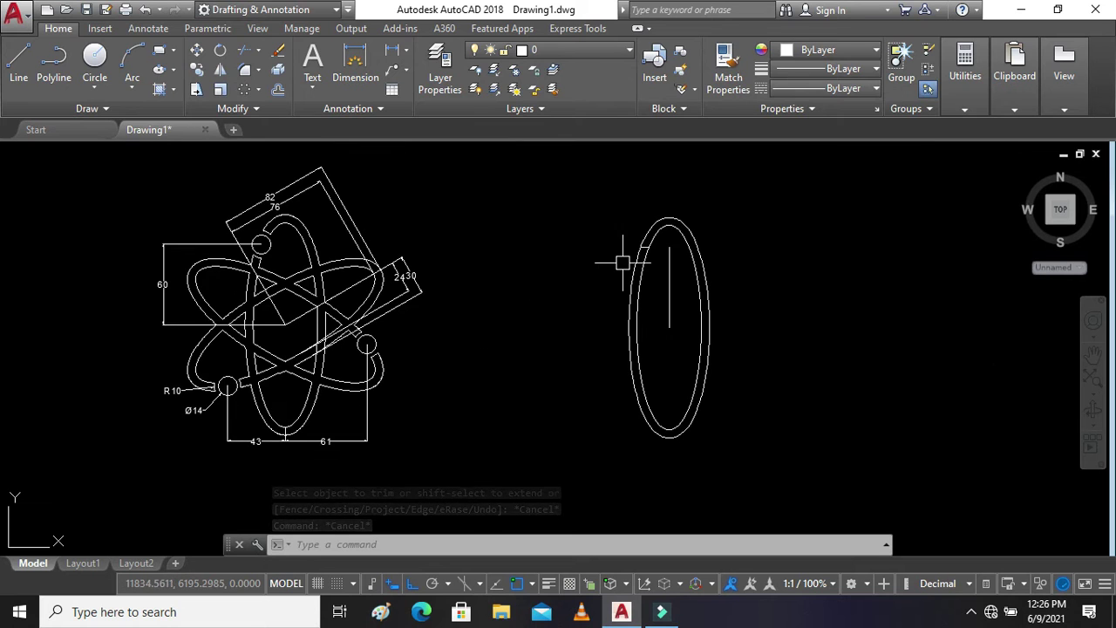
scroll(553, 256, "up", 2)
middle_click_drag(566, 267, 609, 267)
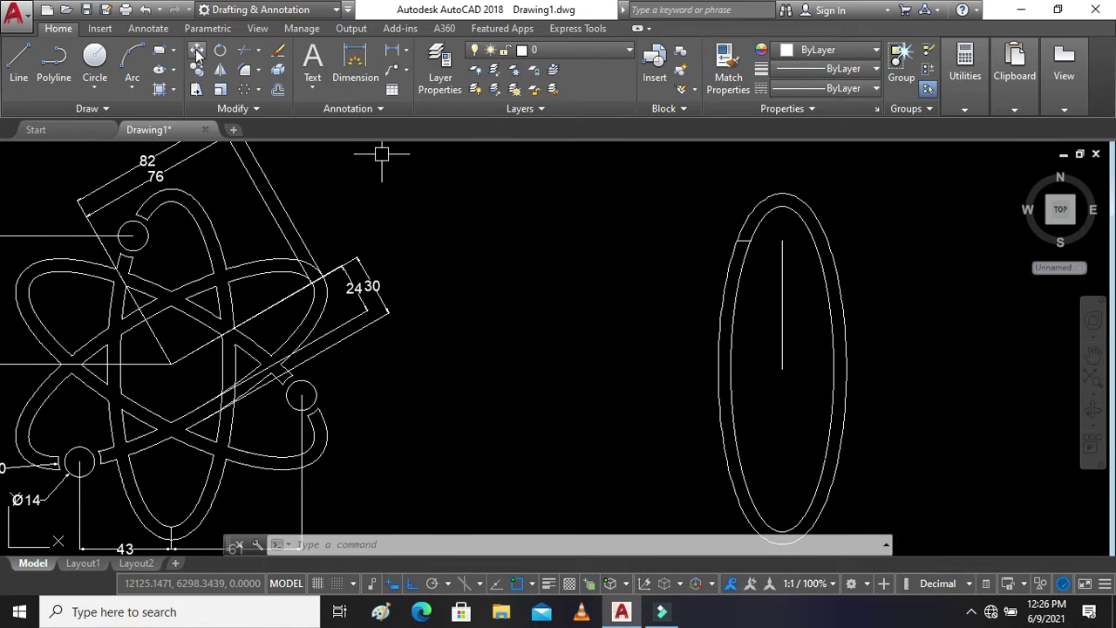
Draw a radius-10 circle centred at the top of the ellipse band
left_click(101, 88)
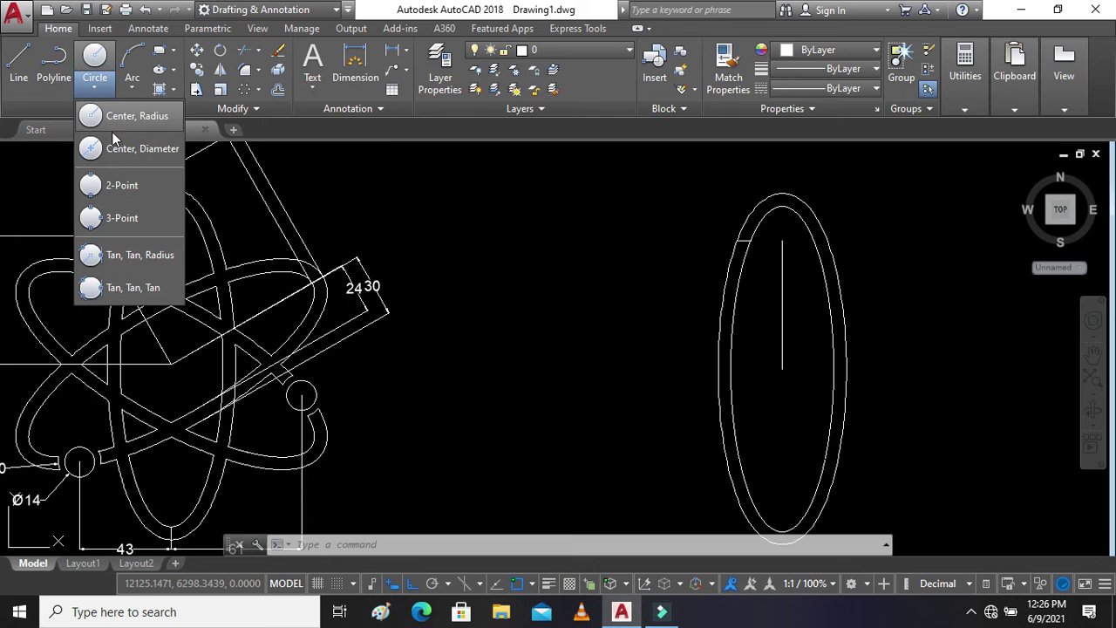
left_click(92, 112)
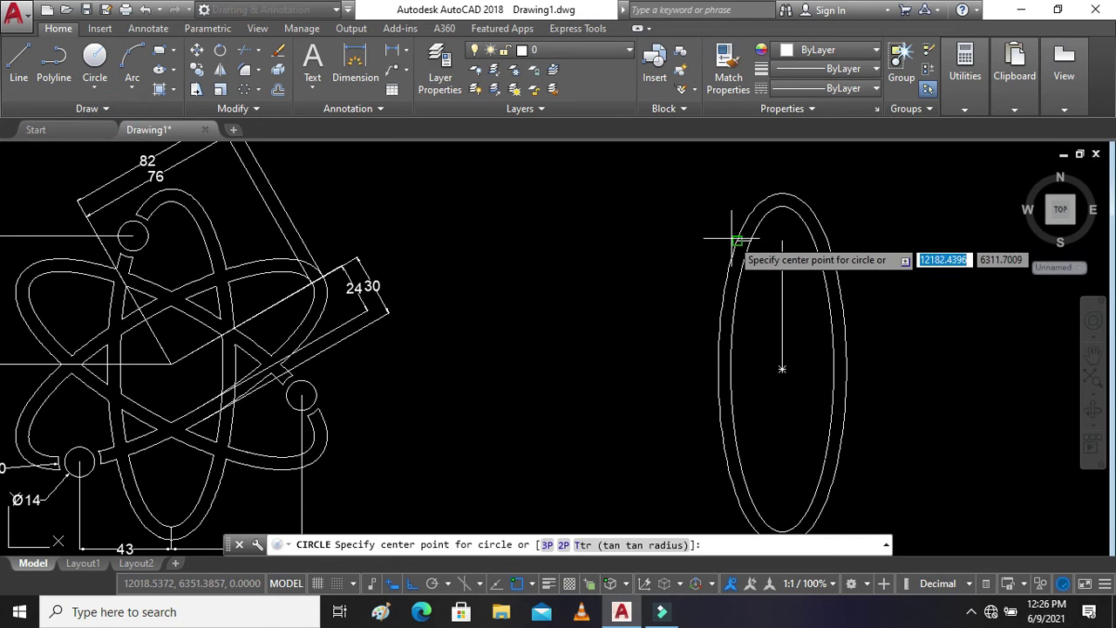
scroll(721, 261, "up", 5)
scroll(722, 268, "down", 2)
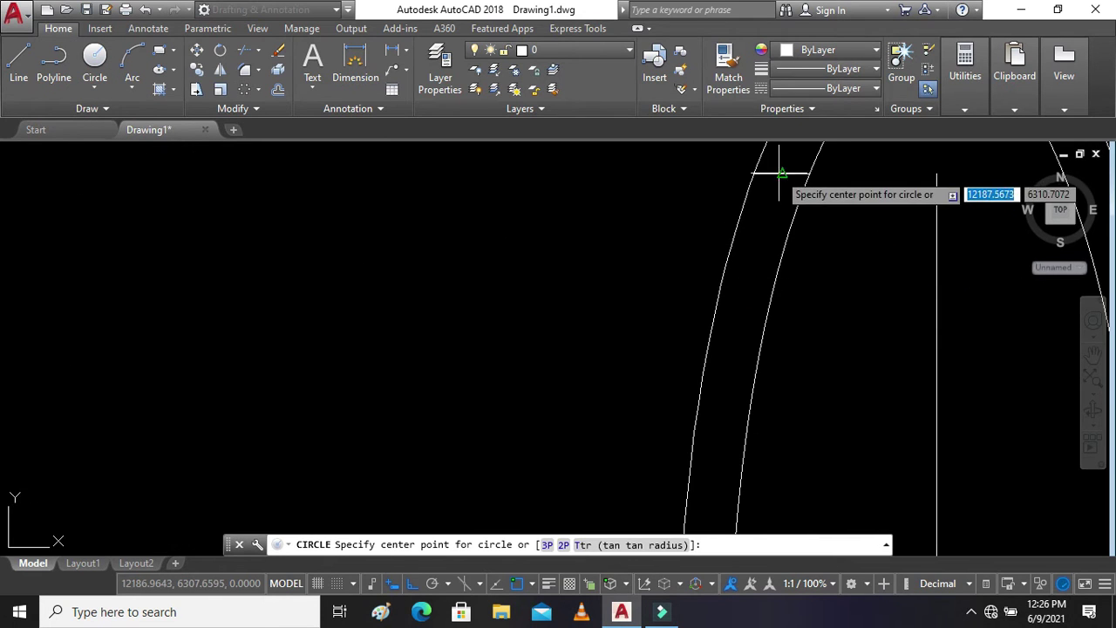
left_click(768, 201)
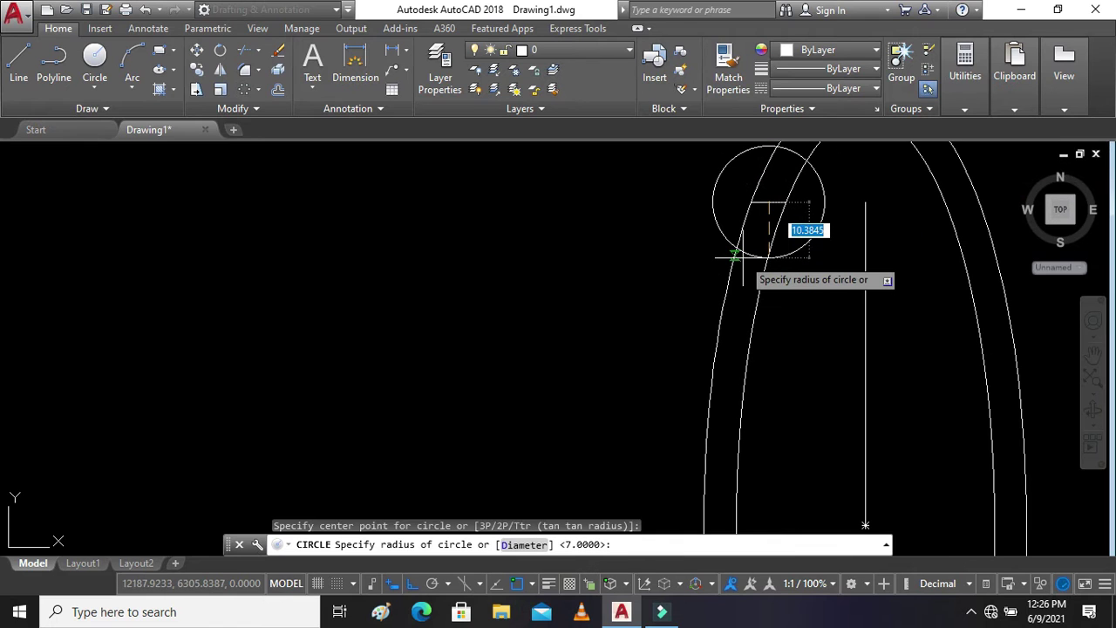
type("10")
key("Return")
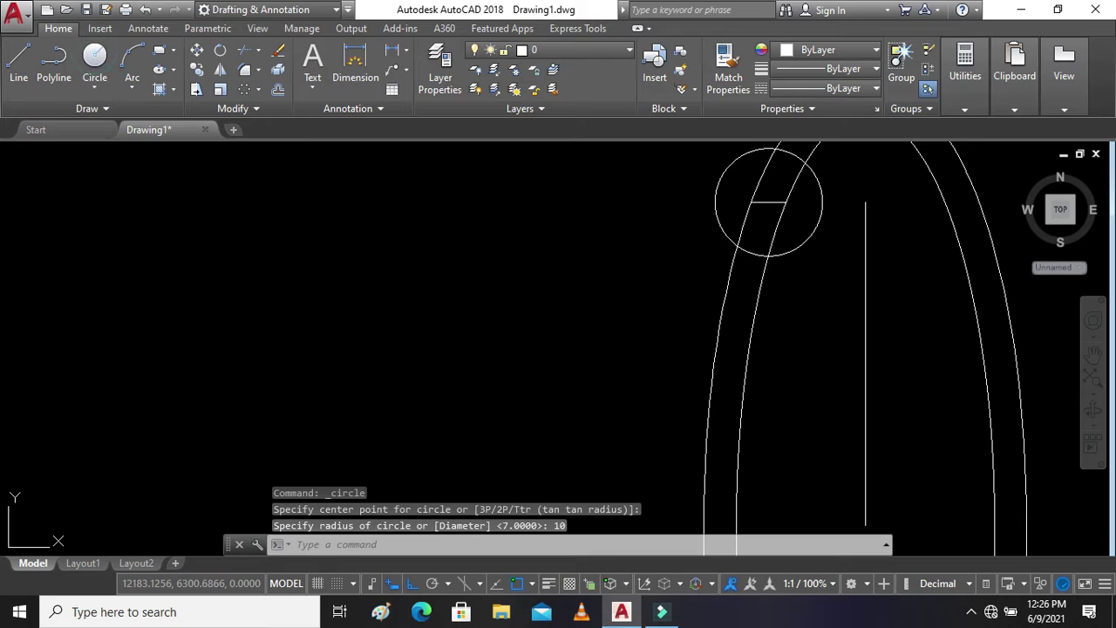
Add a concentric radius-7 circle inside the first one
key("Return")
scroll(248, 327, "down", 2)
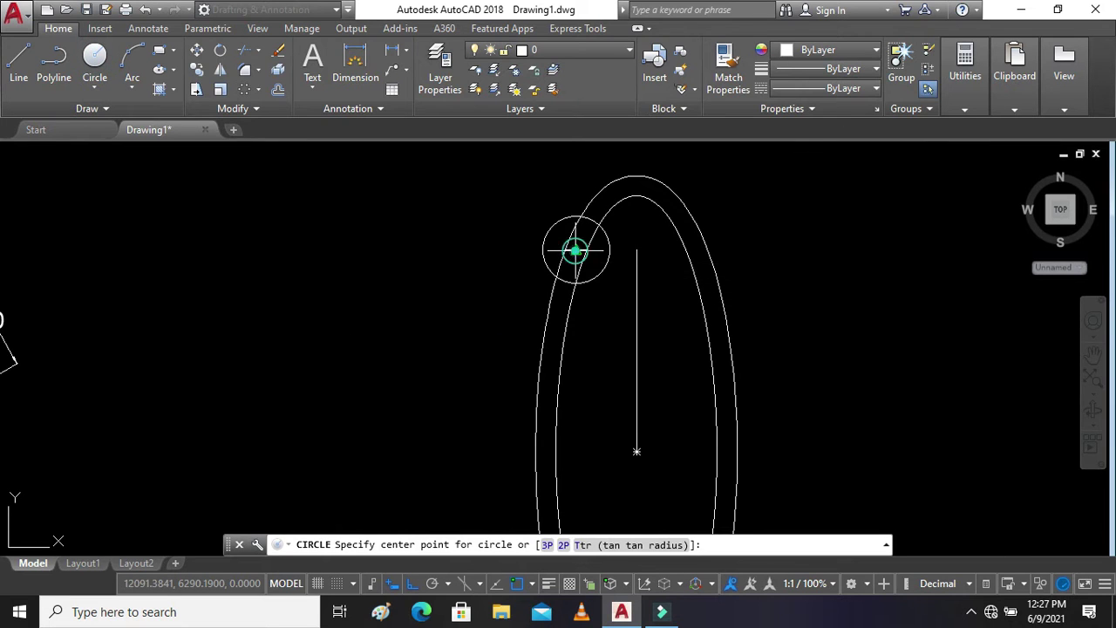
left_click(575, 251)
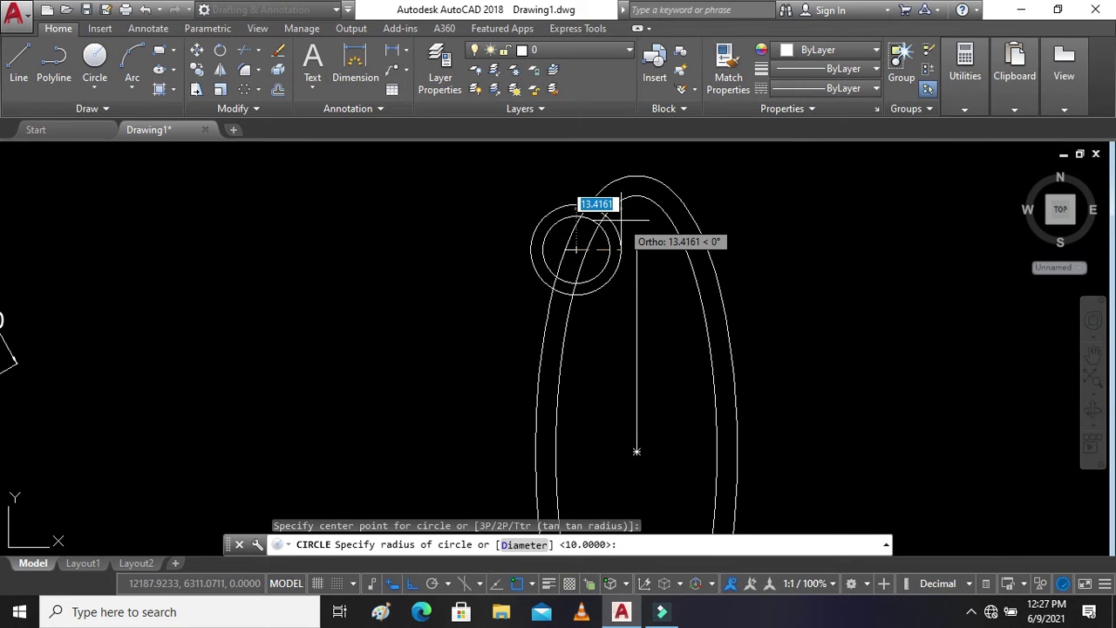
type("7")
key("Return")
scroll(706, 256, "down", 2)
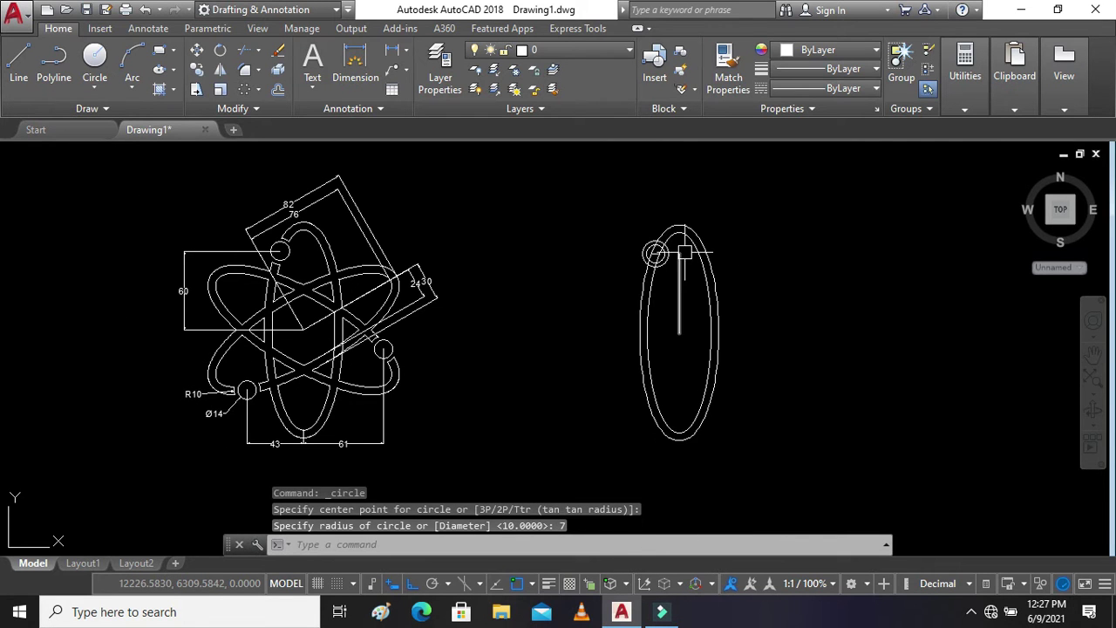
scroll(671, 249, "up", 1)
scroll(667, 240, "up", 1)
scroll(610, 257, "up", 1)
scroll(541, 288, "up", 1)
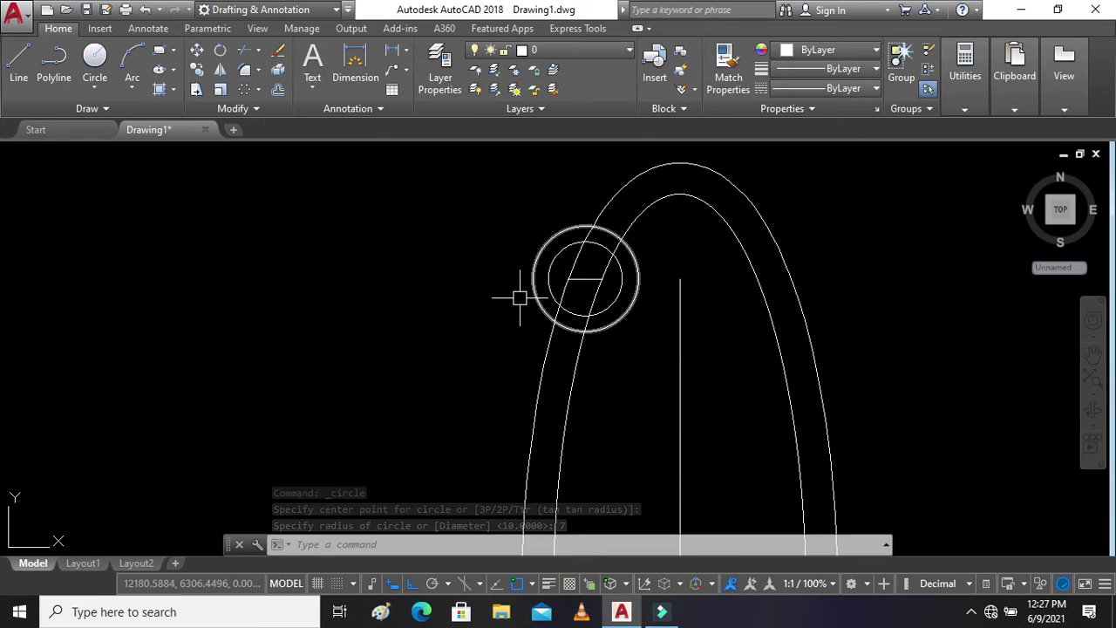
Start TRIM and cut away a piece of the radius-10 circle
type("TR")
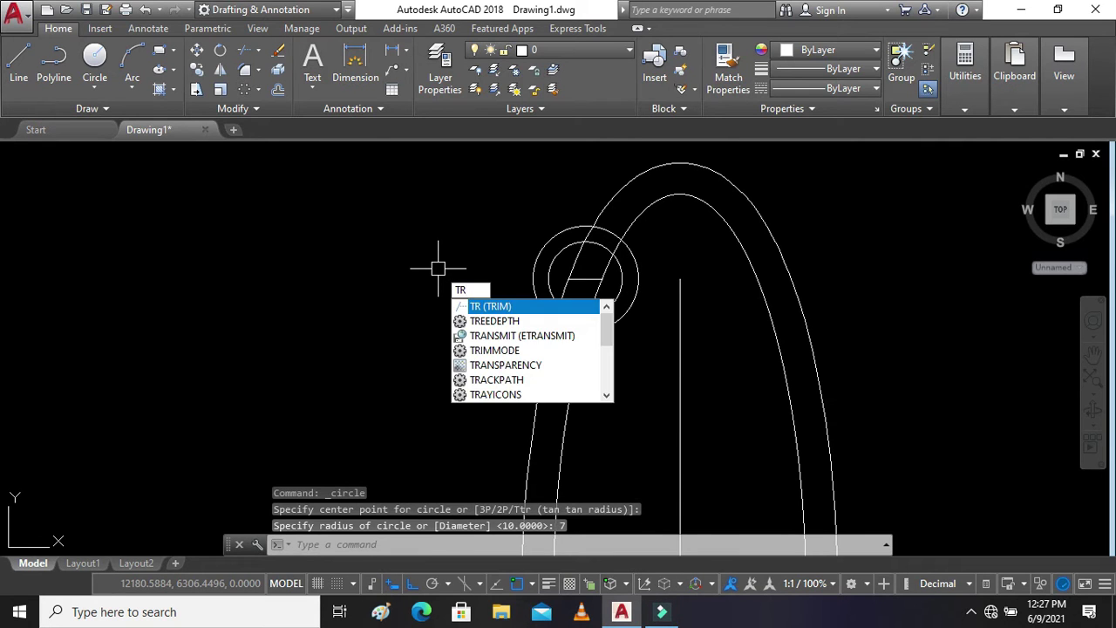
key("Return")
key("Return")
left_click(552, 238)
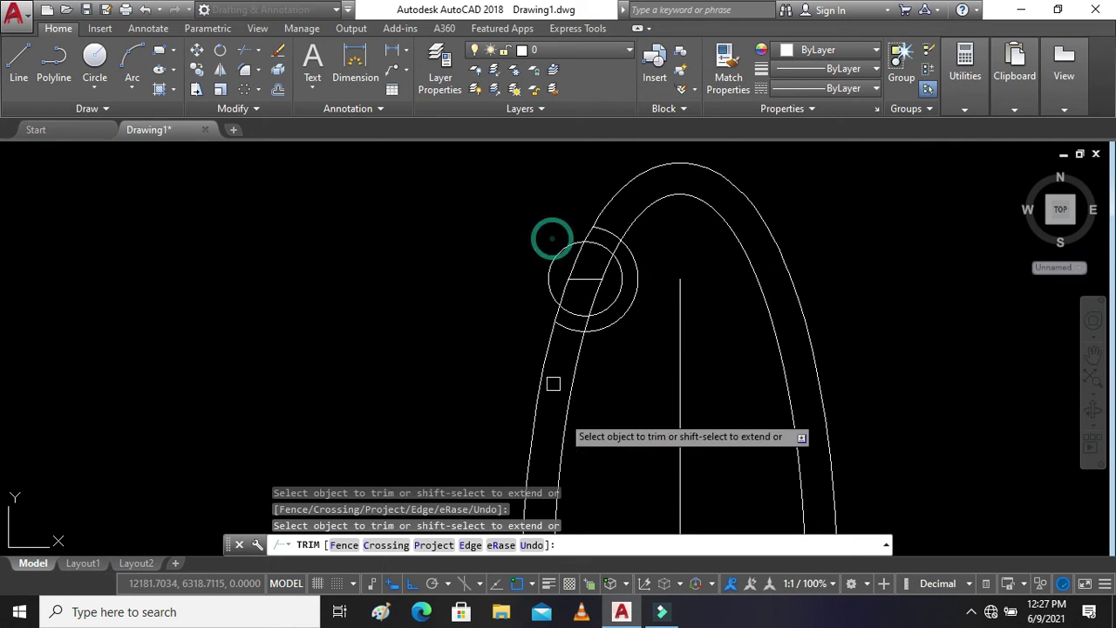
Trim the remaining outer-circle arc and band segment beside the radius-7 circle
left_click(617, 317)
scroll(614, 322, "up", 3)
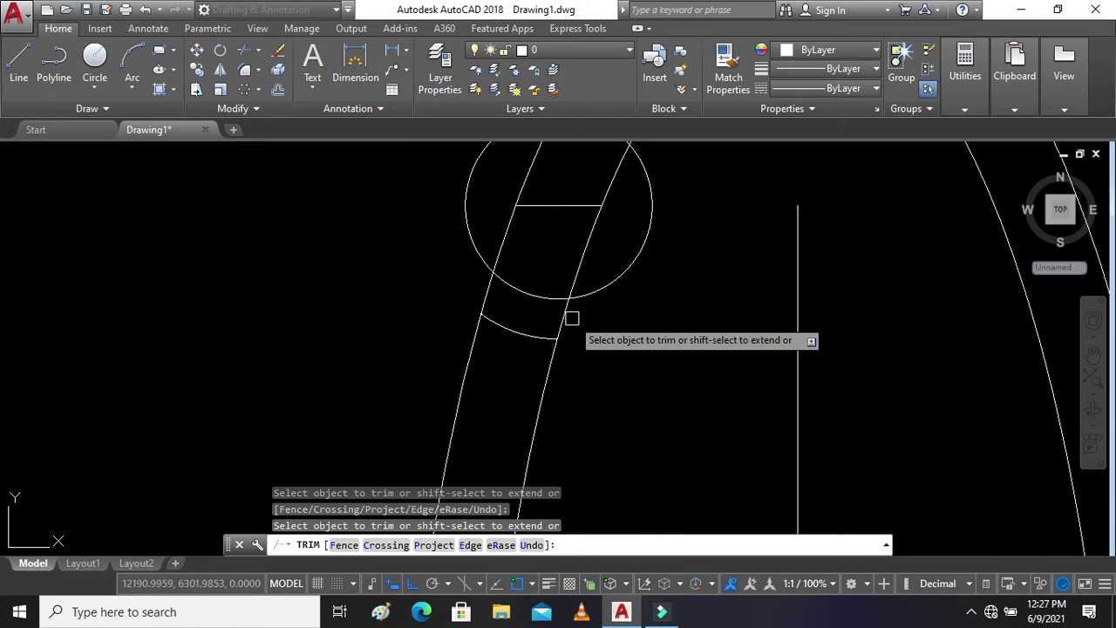
scroll(480, 296, "down", 4)
scroll(546, 231, "up", 6)
left_click(536, 234)
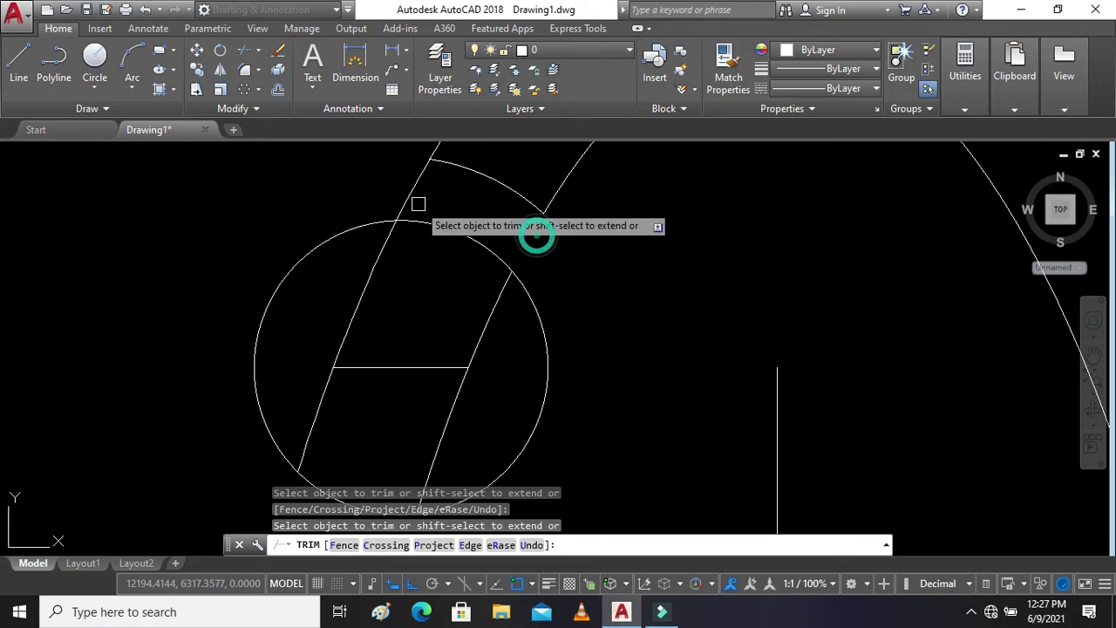
scroll(449, 192, "down", 2)
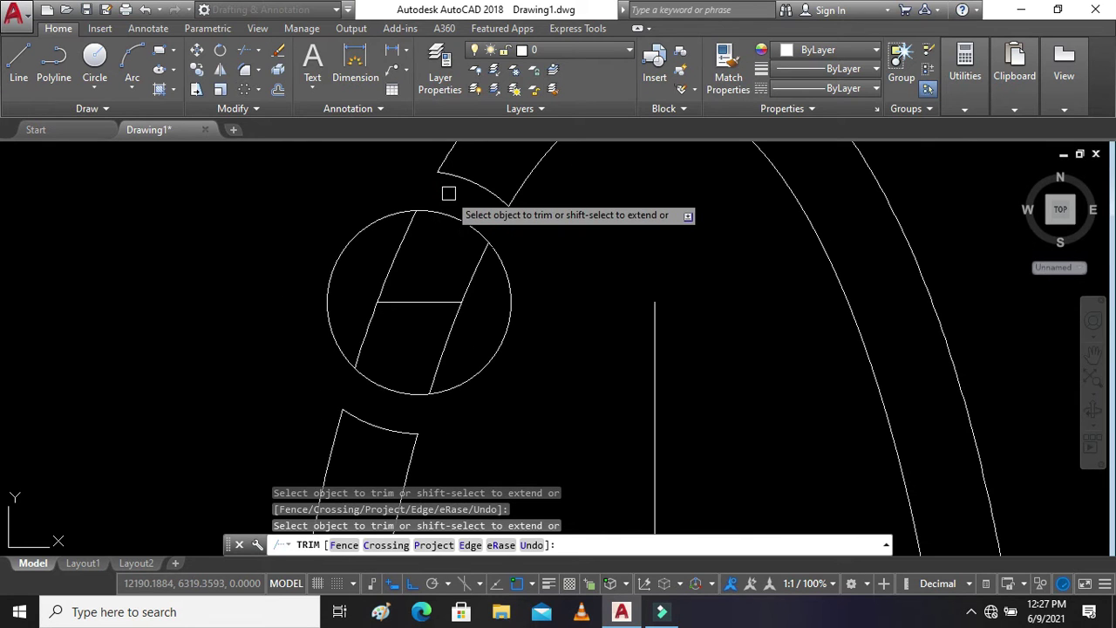
key("Escape")
key("Escape")
key("Escape")
key("Escape")
Erase the three lines inside the small circle and the vertical construction line
left_click(480, 294)
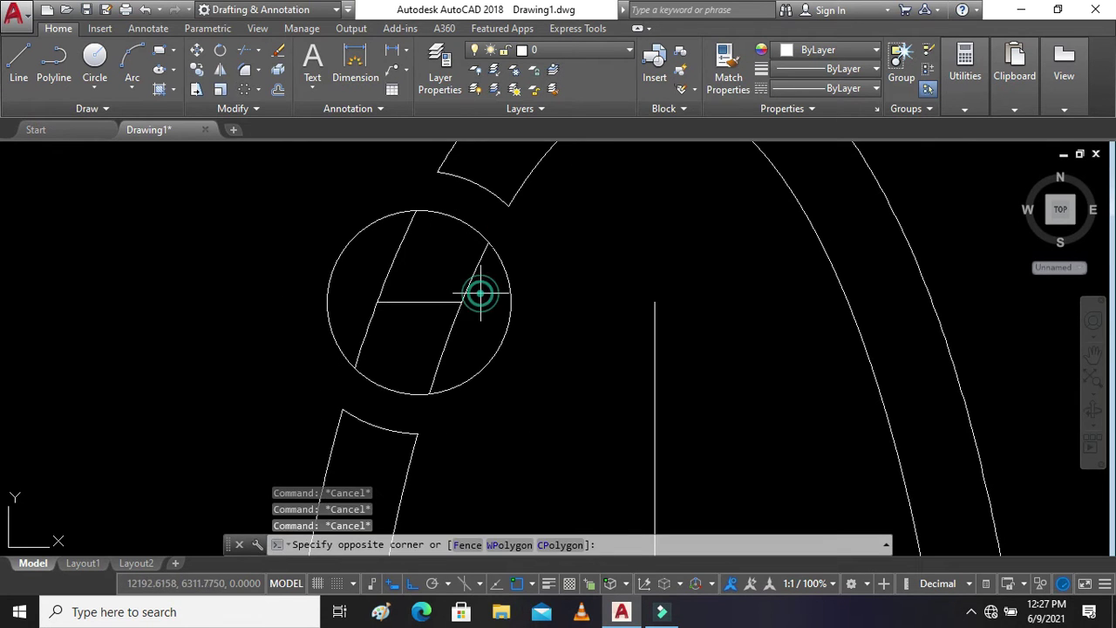
left_click(369, 319)
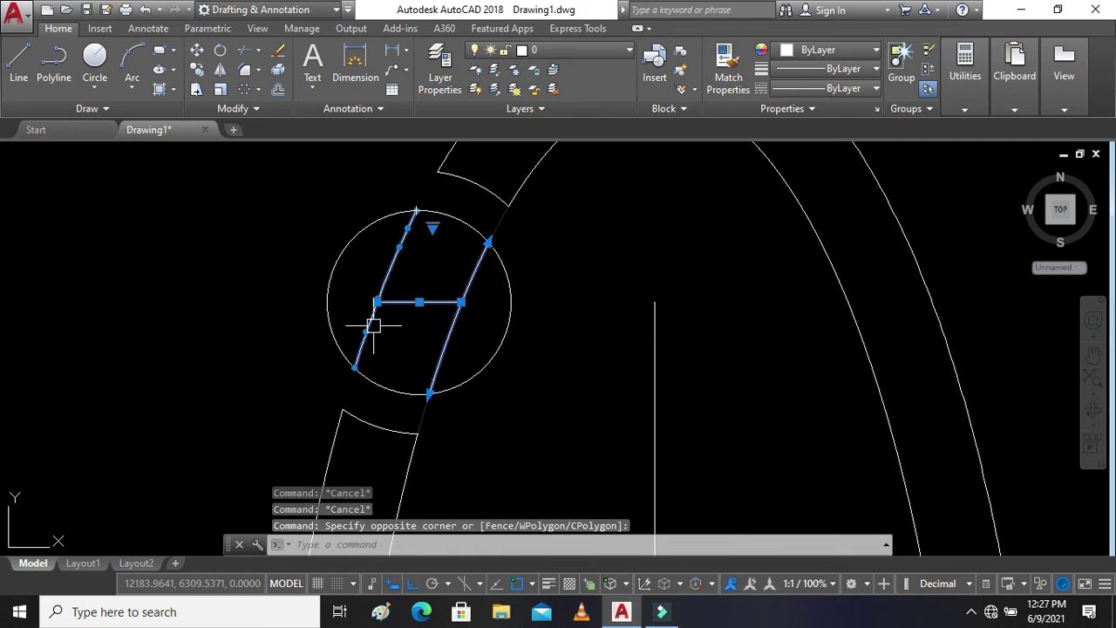
key("Delete")
left_click(656, 382)
key("Delete")
scroll(645, 371, "down", 5)
scroll(598, 293, "down", 4)
scroll(585, 324, "down", 2)
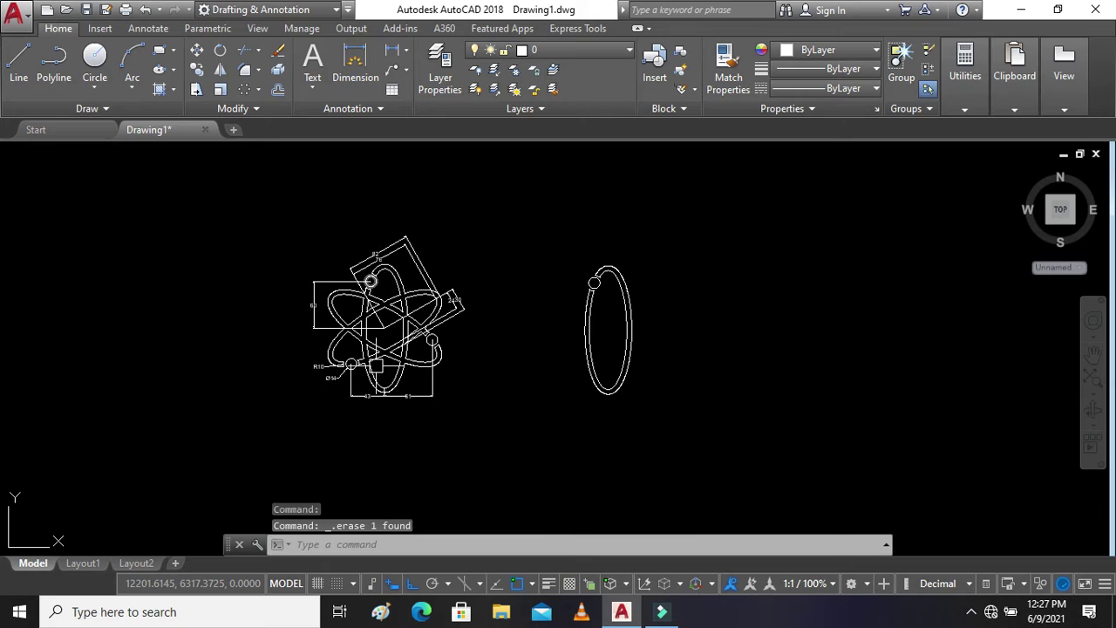
scroll(548, 345, "up", 3)
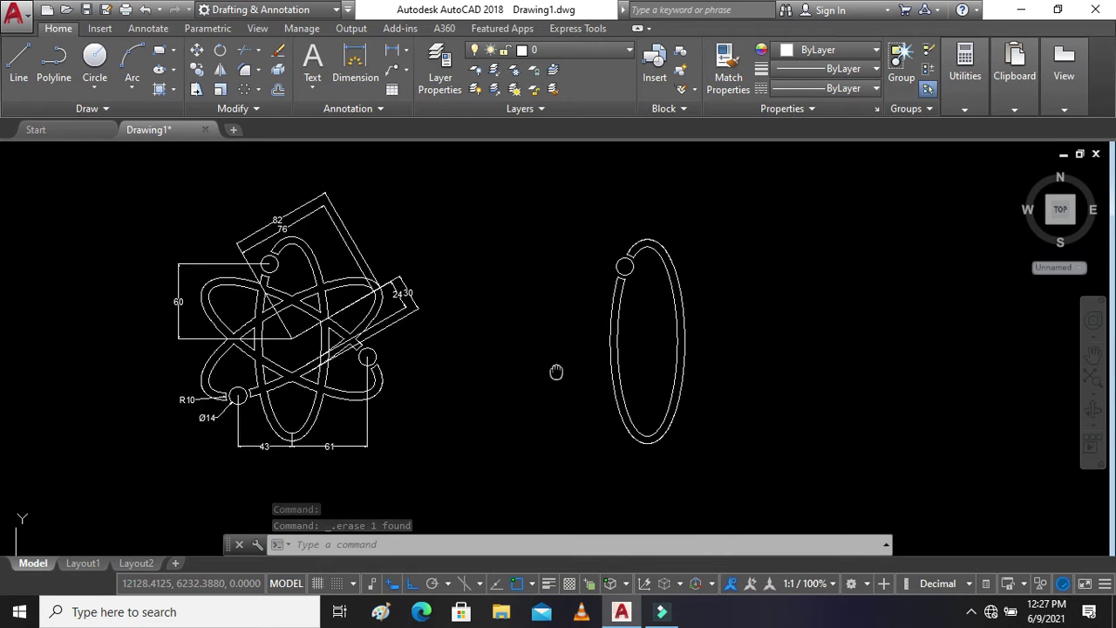
Polar-array the ring and small circle into 3 items around the ellipse centre
left_click(249, 87)
left_click(750, 178)
left_click(505, 471)
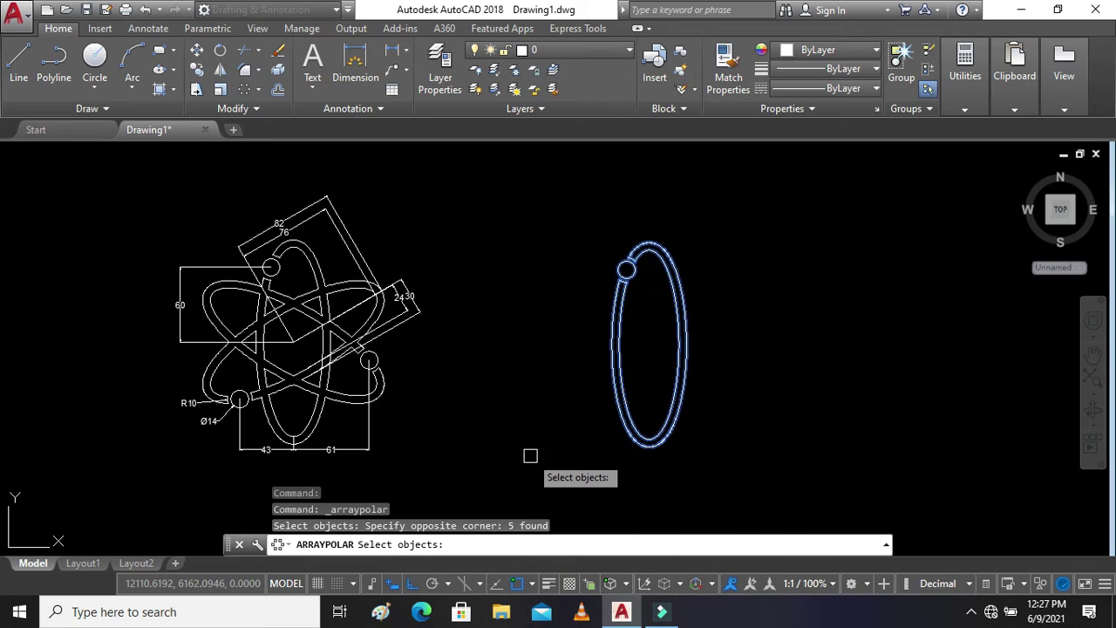
key("Return")
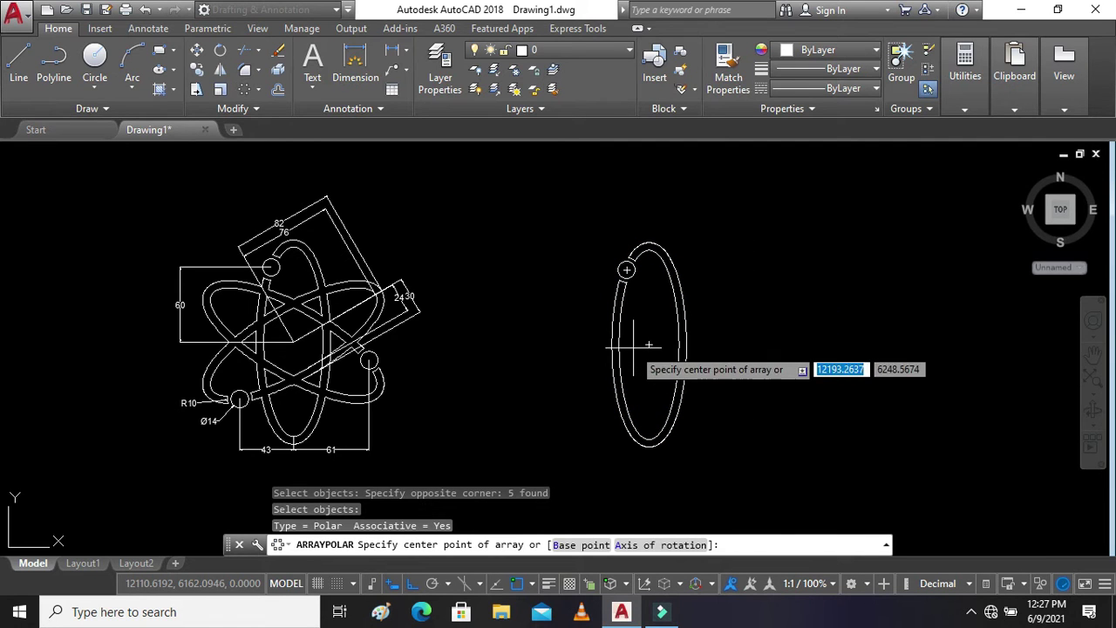
left_click(648, 344)
type("3")
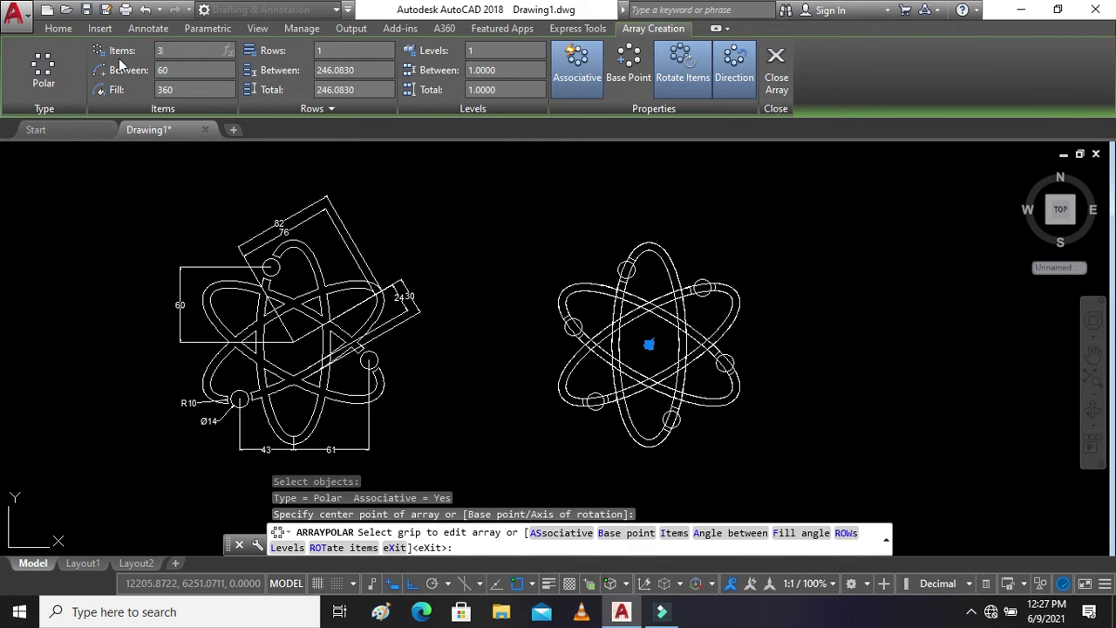
key("Return")
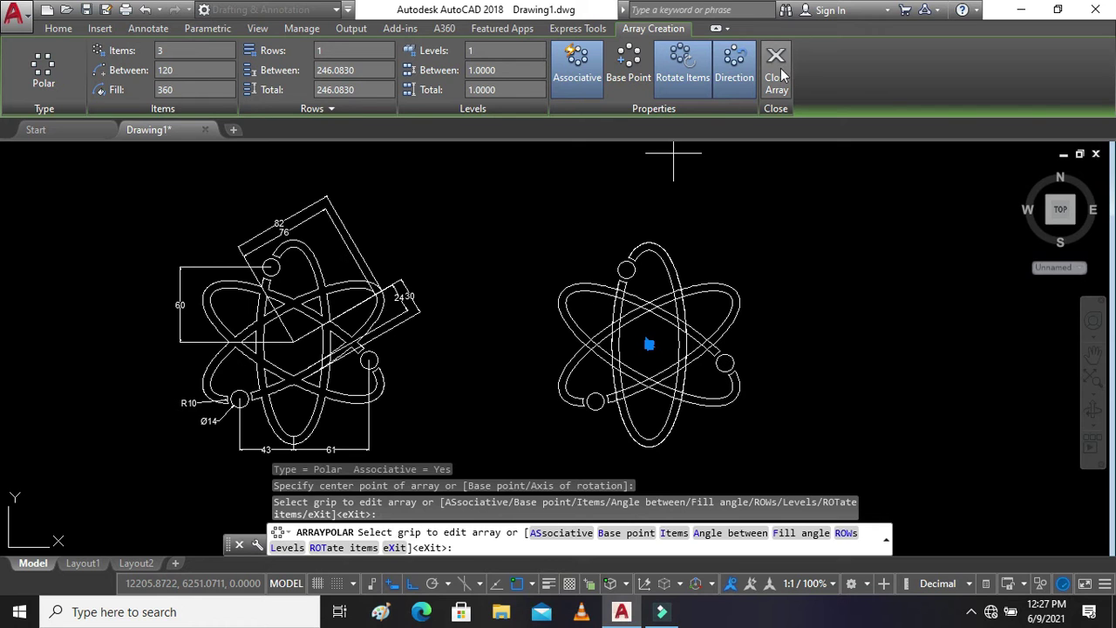
left_click(777, 70)
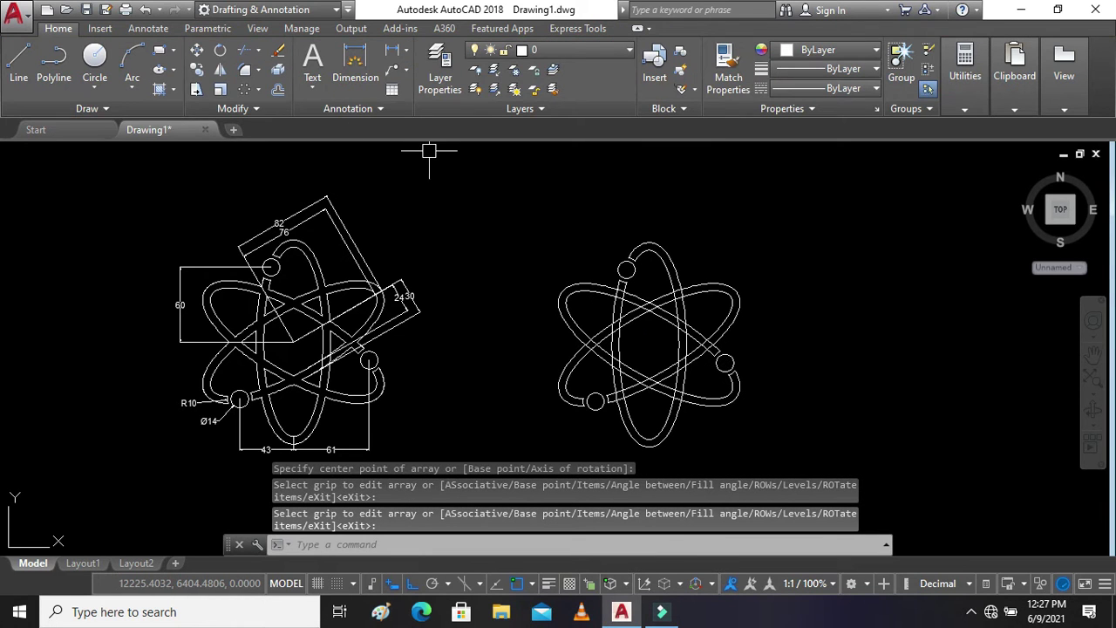
key("Escape")
key("Escape")
key("Escape")
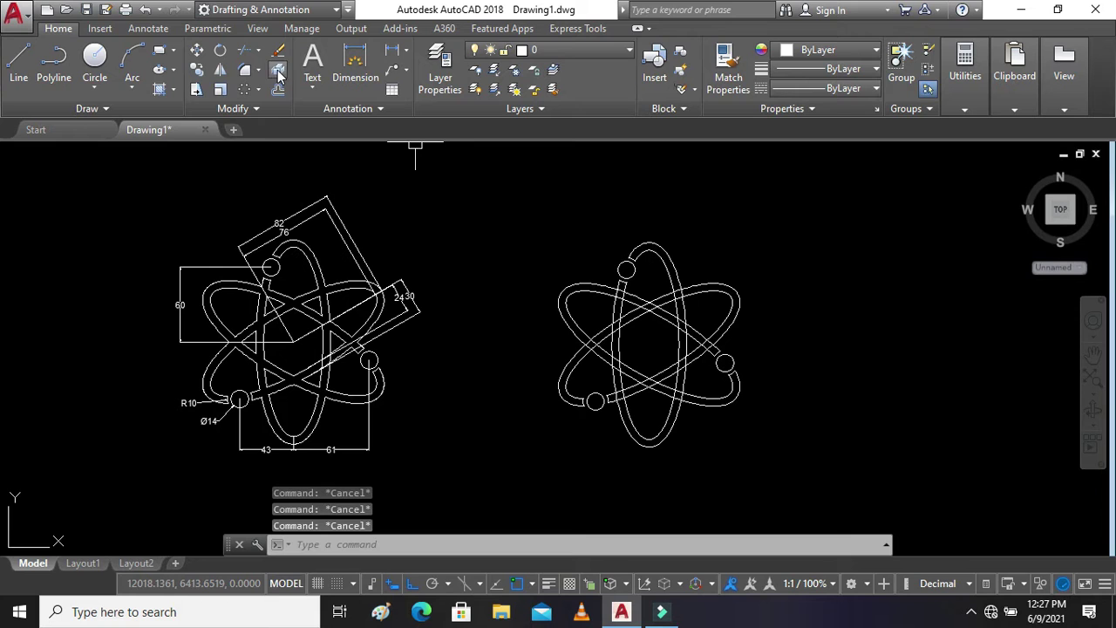
Explode the three-orbit atom array into separate objects
left_click(635, 297)
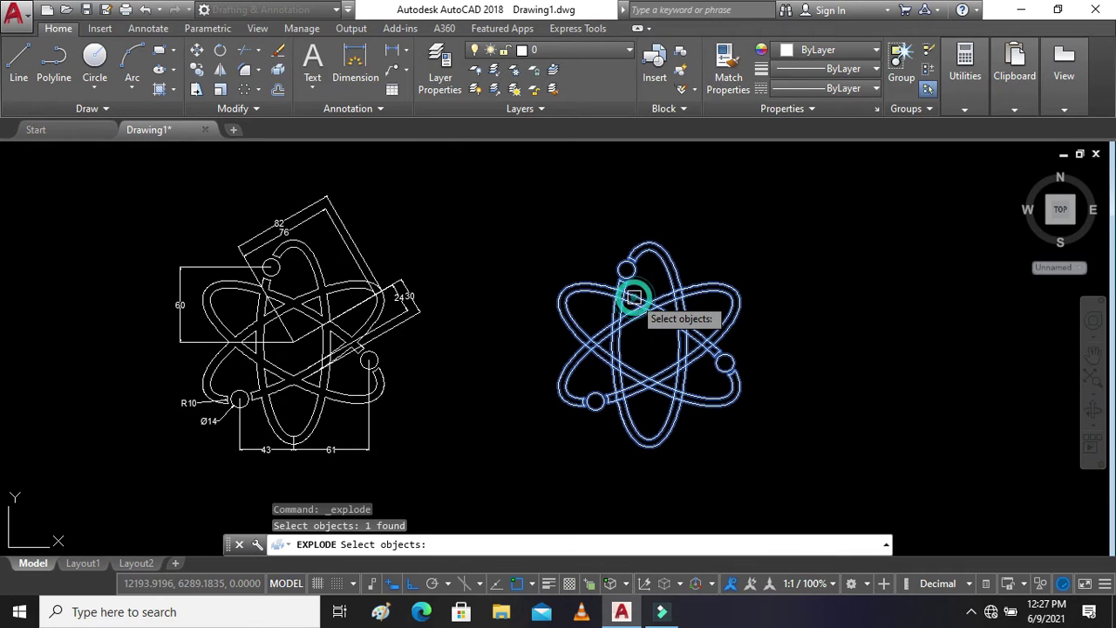
key("Return")
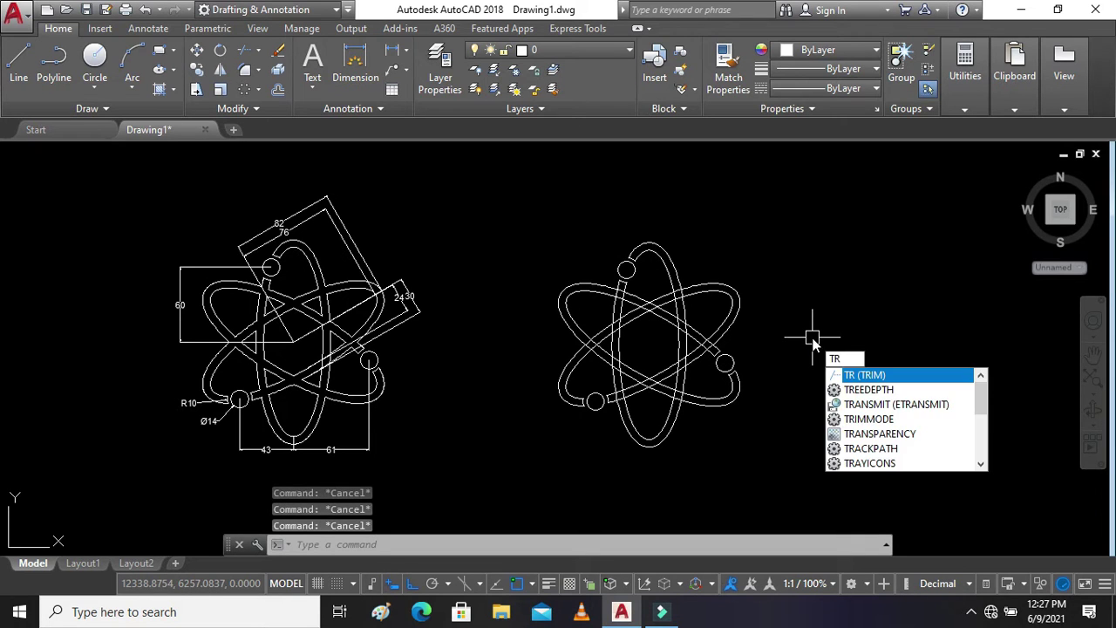
Trim overlapping orbit pieces at the top and right-hand crossings, with polar tracking on
key("Return")
key("Return")
scroll(629, 285, "up", 2)
scroll(640, 227, "up", 2)
scroll(653, 180, "up", 2)
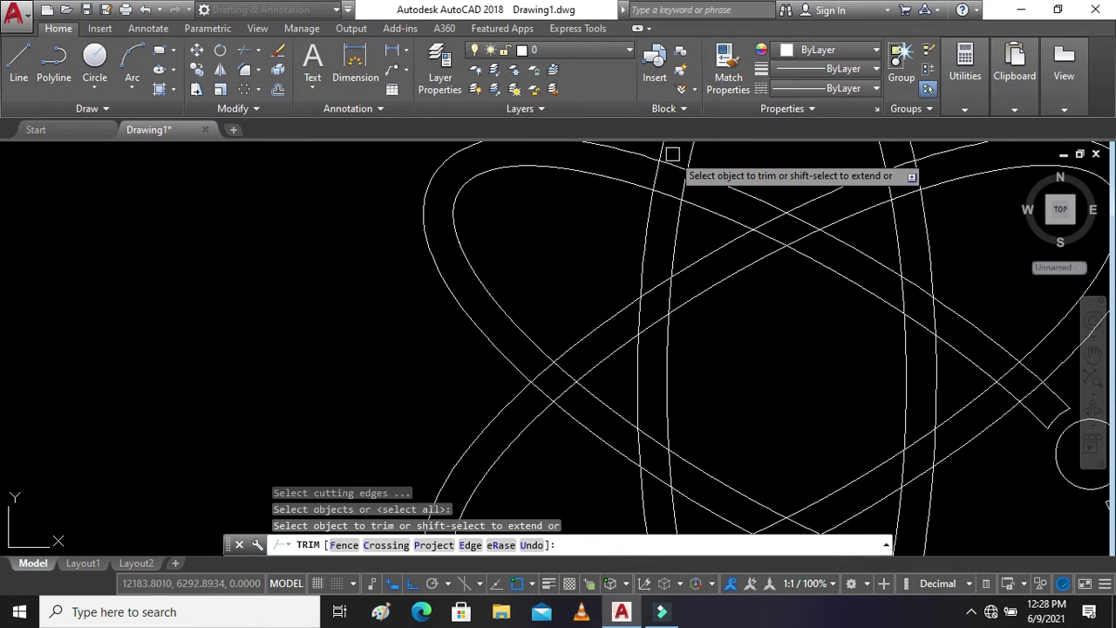
scroll(672, 154, "up", 2)
left_click(667, 178)
left_click(624, 205)
left_click(648, 256)
left_click(694, 231)
key("F10")
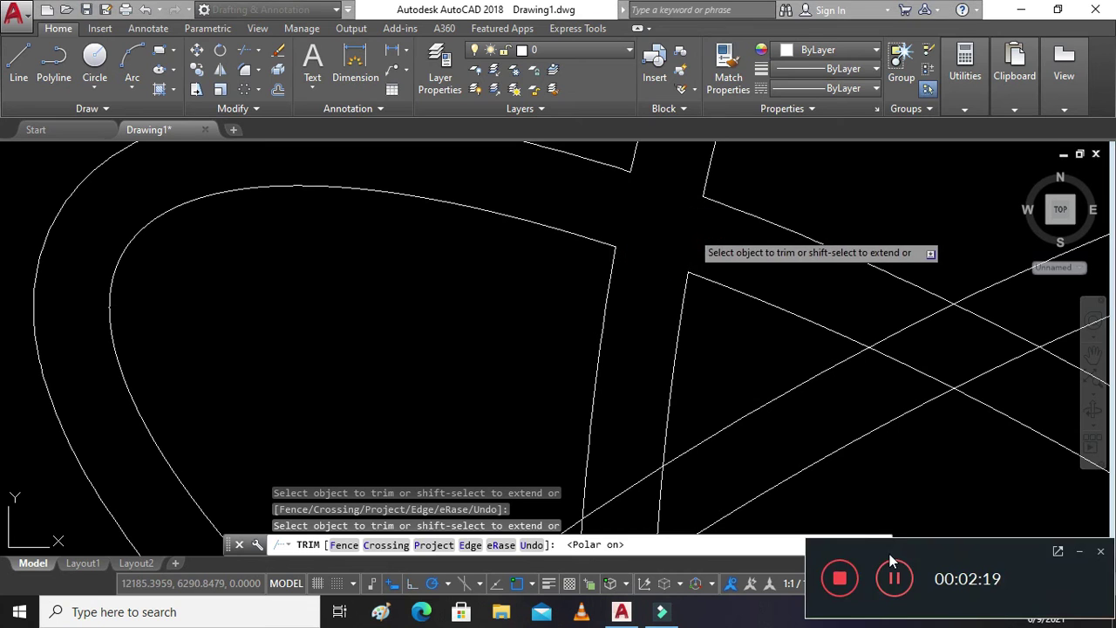
left_click(902, 324)
left_click(893, 358)
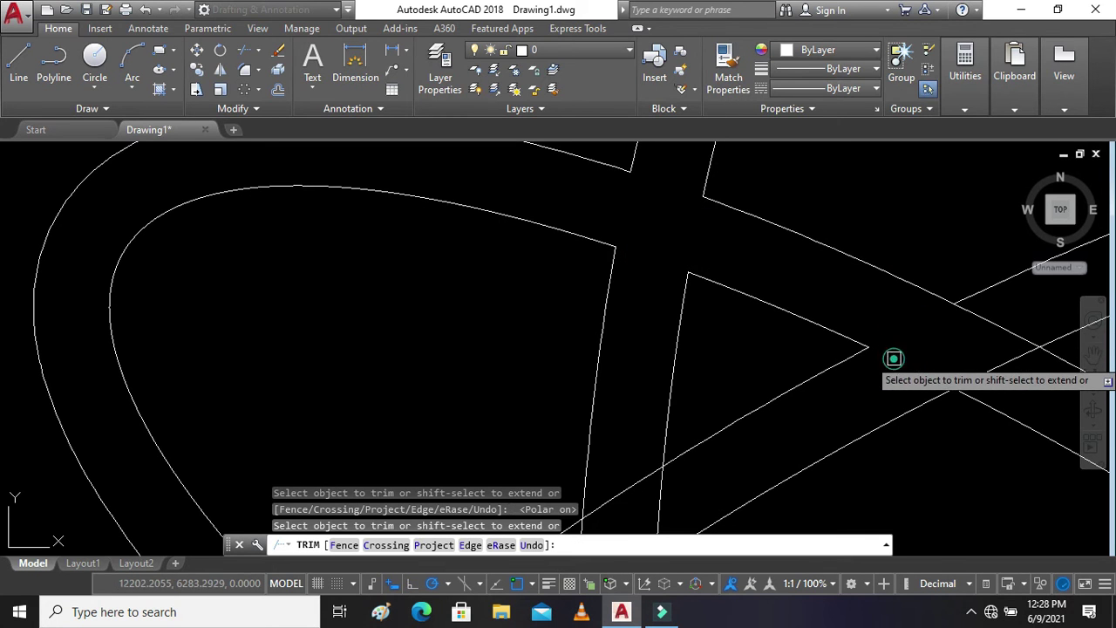
left_click(976, 318)
Trim leftover pieces at the lower crossings and both centre segments of the X crossing
left_click(999, 373)
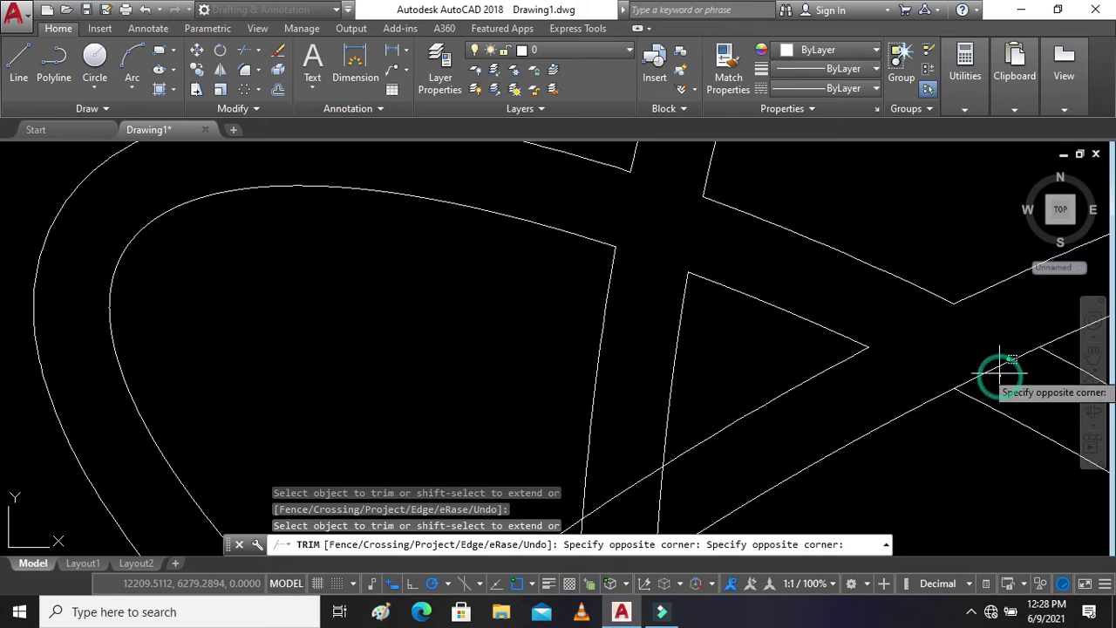
left_click(977, 359)
scroll(723, 263, "down", 2)
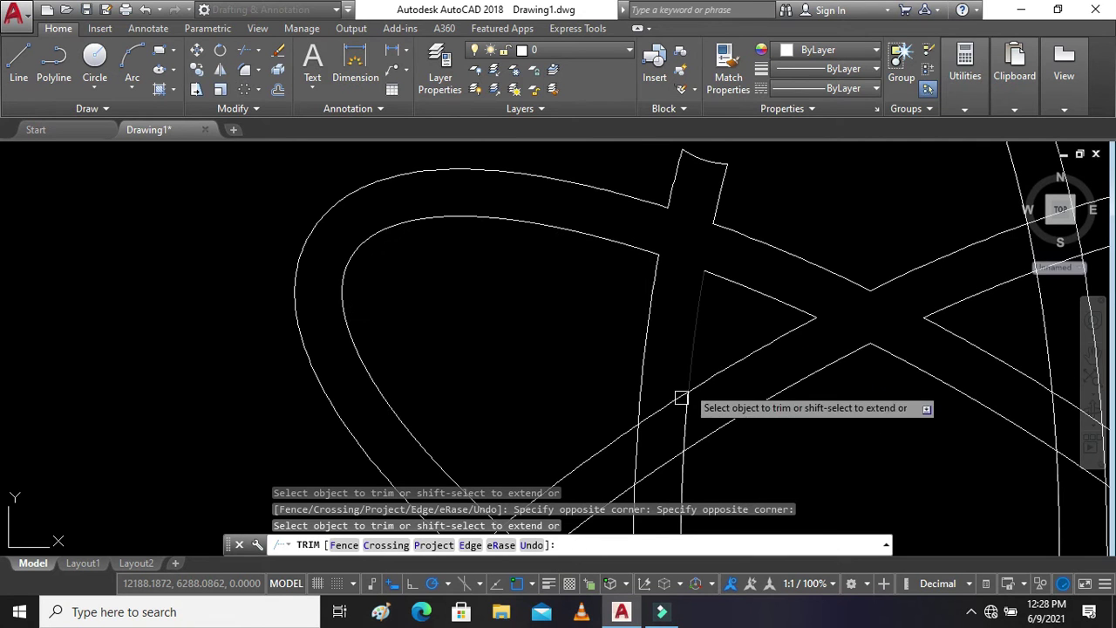
left_click(660, 414)
left_click(652, 465)
left_click(689, 417)
scroll(610, 296, "down", 3)
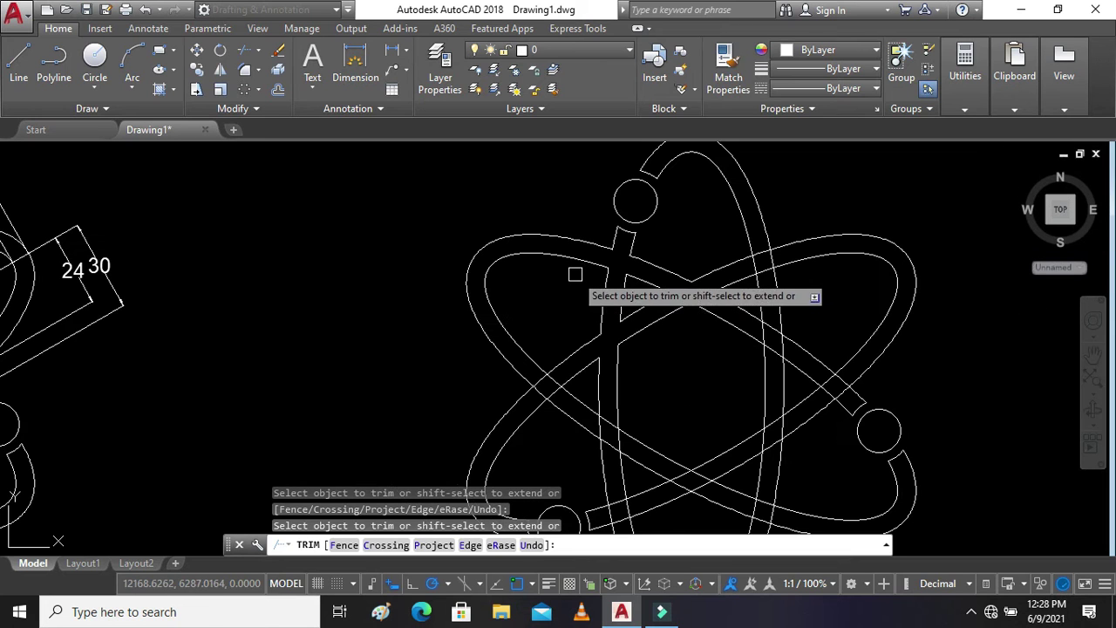
scroll(575, 391, "up", 4)
left_click(498, 338)
left_click(480, 391)
left_click(548, 349)
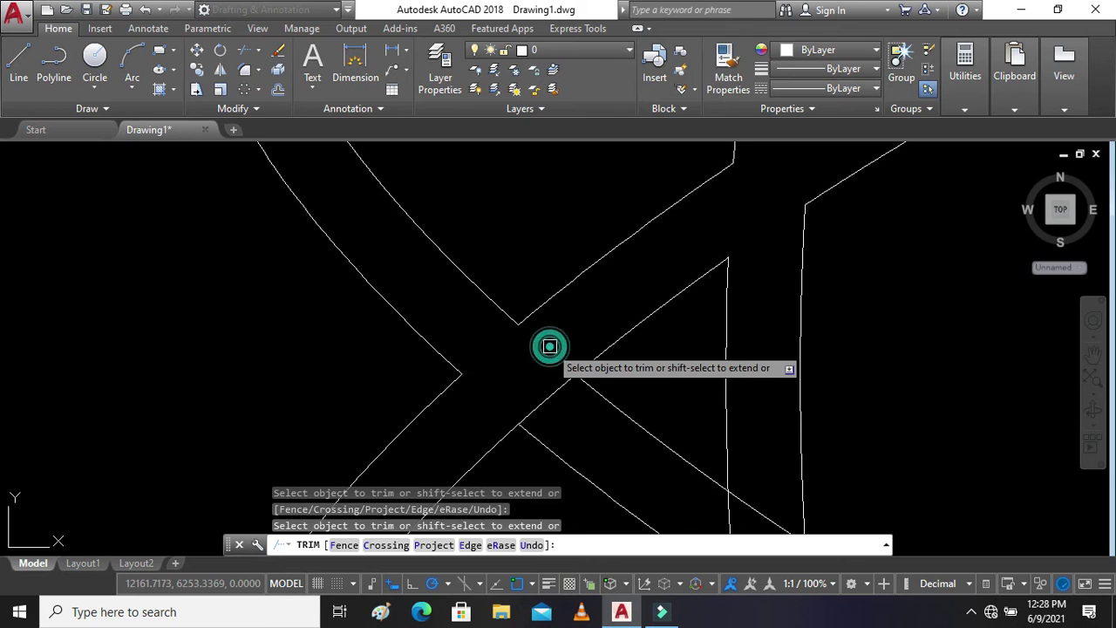
scroll(548, 390, "down", 2)
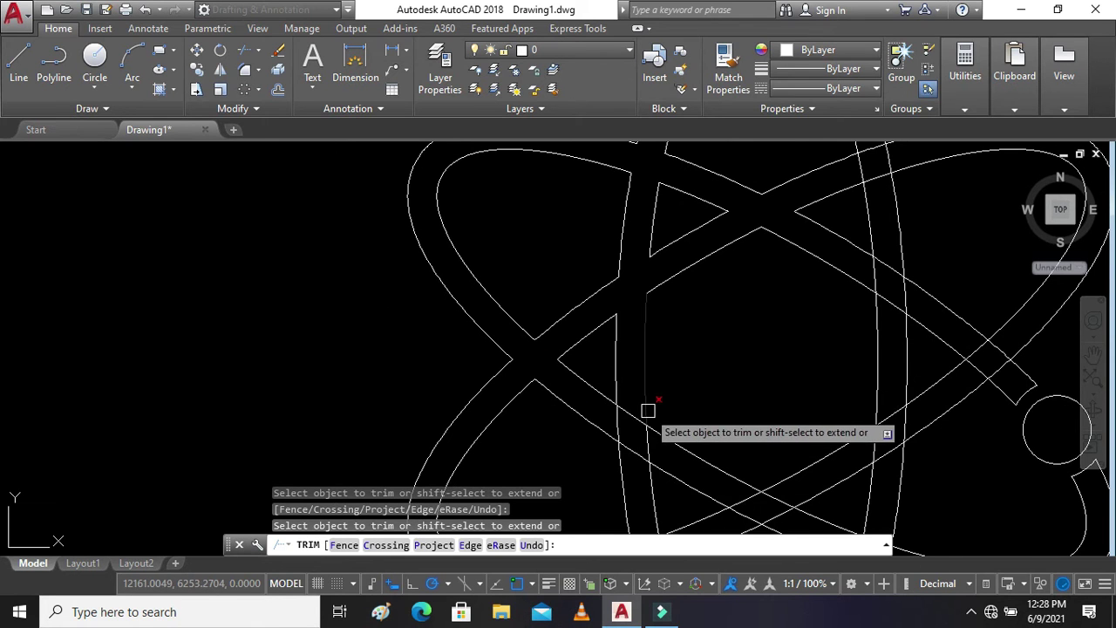
scroll(647, 445, "up", 3)
left_click(622, 450)
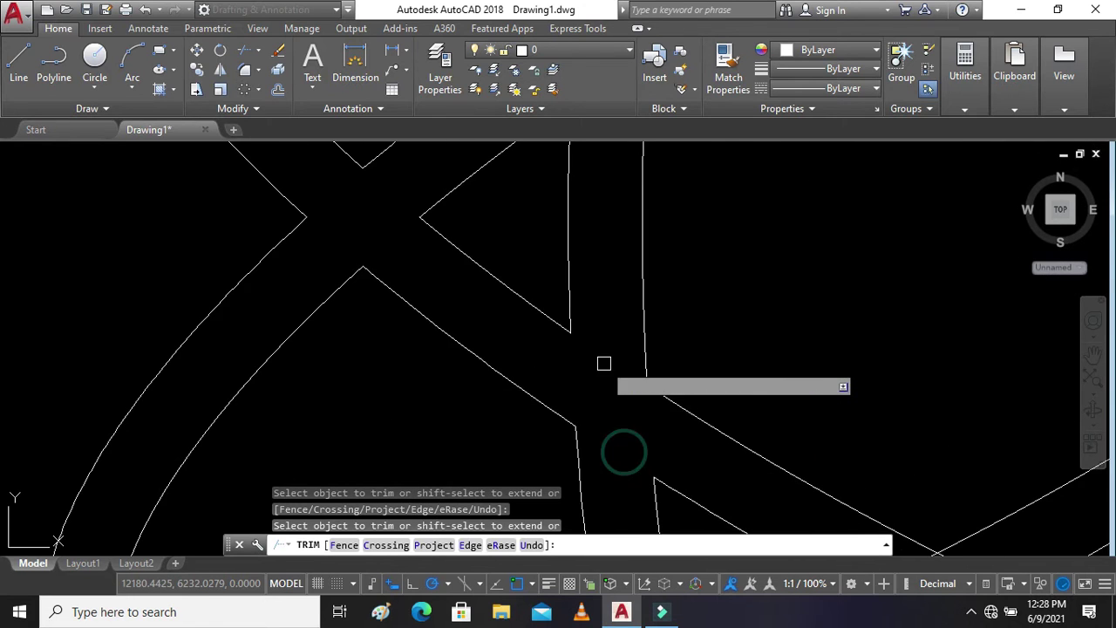
scroll(604, 361, "down", 3)
scroll(846, 236, "up", 3)
scroll(857, 219, "up", 2)
Trim overlaps in the upper-right band, the short diagonals, and curve pieces in the vertical band
left_click(857, 230)
left_click(844, 307)
left_click(811, 263)
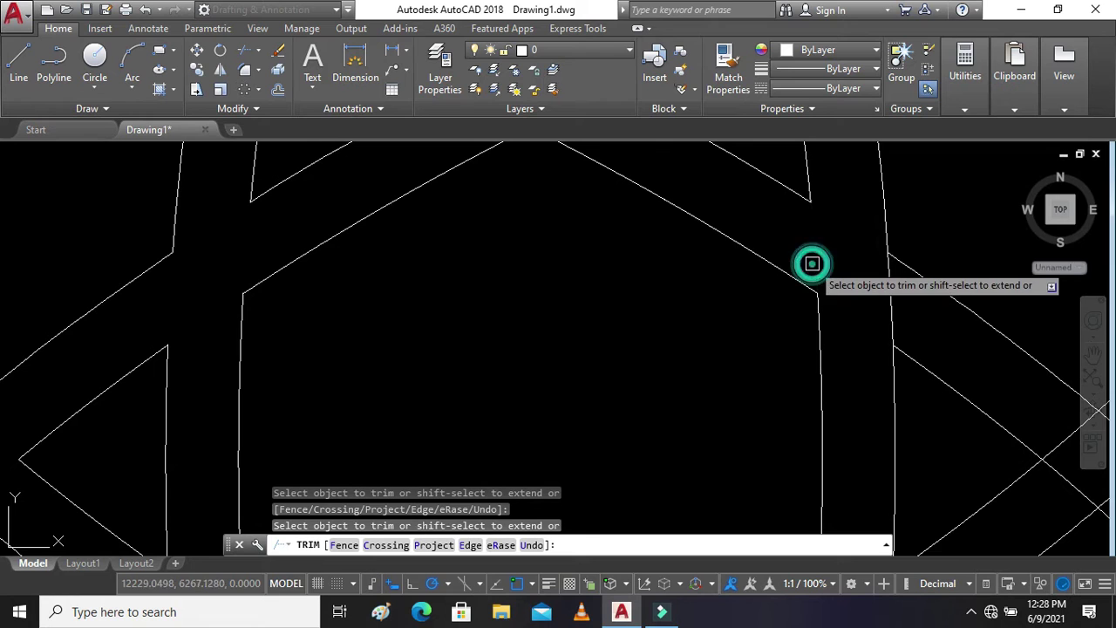
scroll(815, 258, "down", 2)
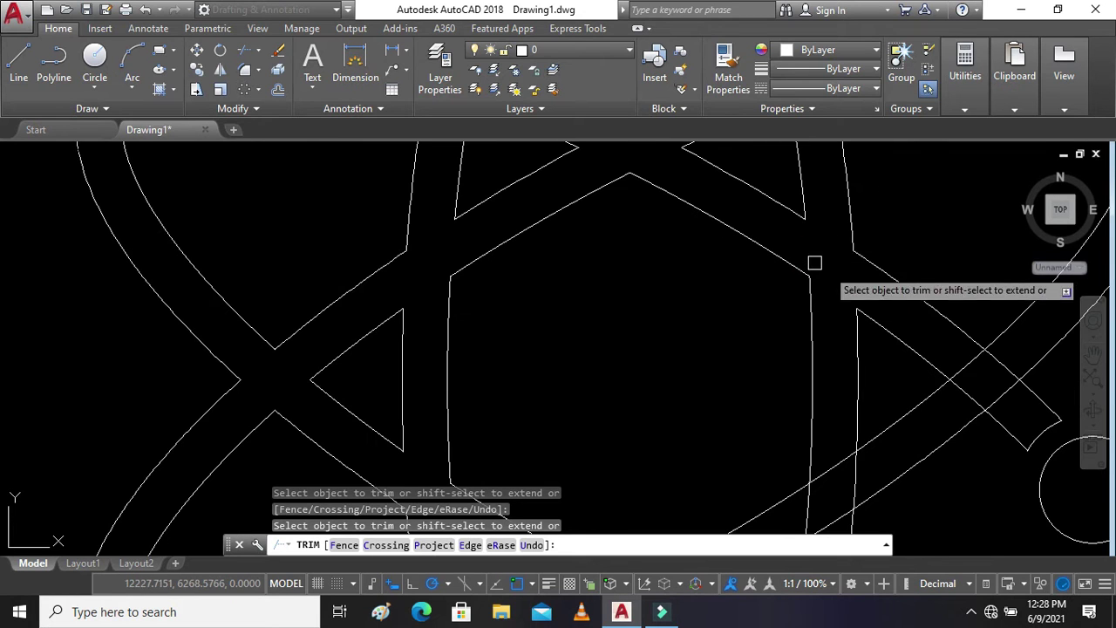
left_click(993, 383)
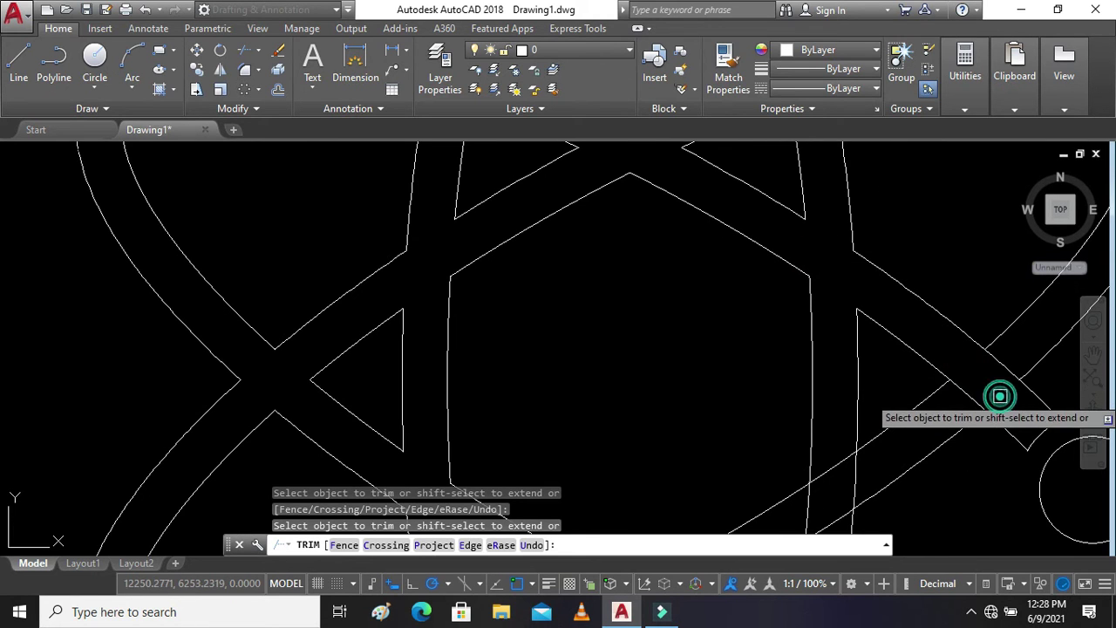
left_click(835, 463)
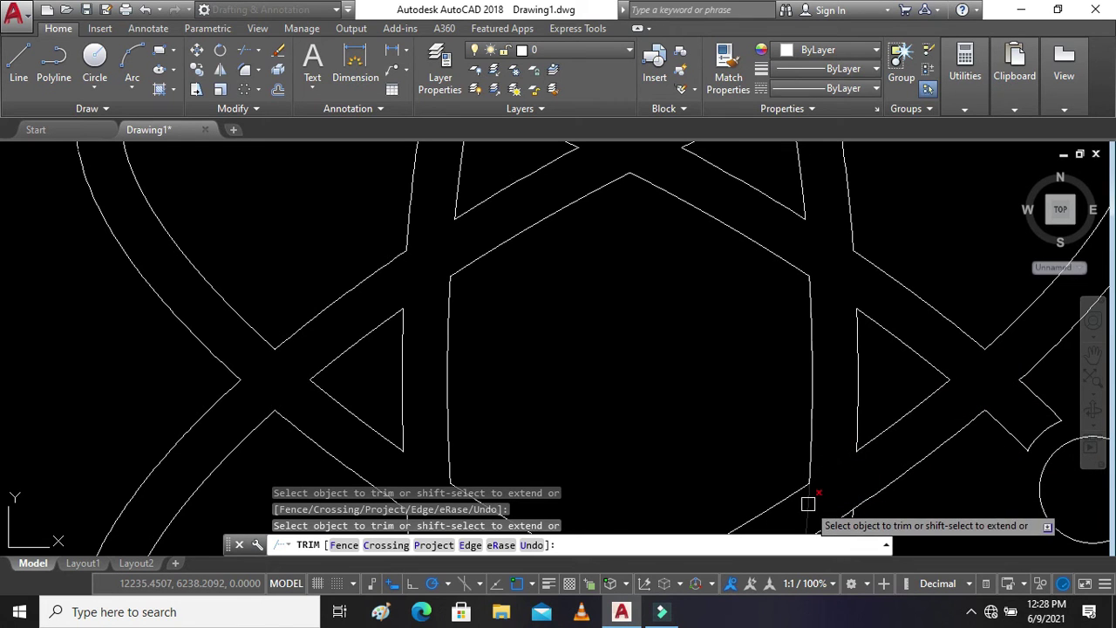
scroll(687, 274, "down", 3)
scroll(767, 375, "up", 5)
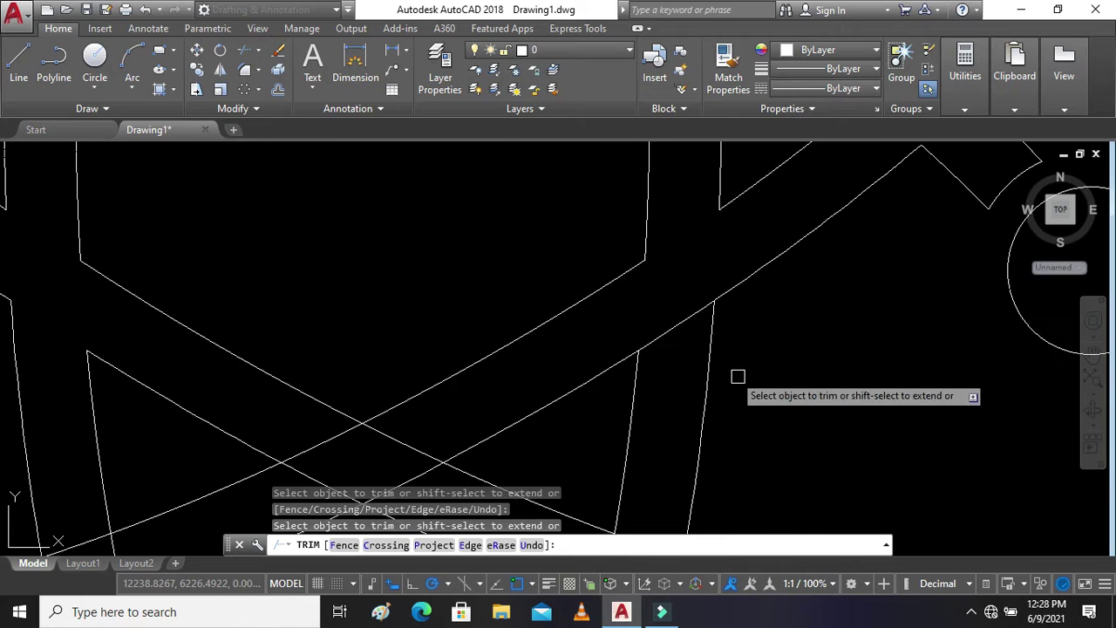
left_click(680, 319)
scroll(682, 314, "down", 5)
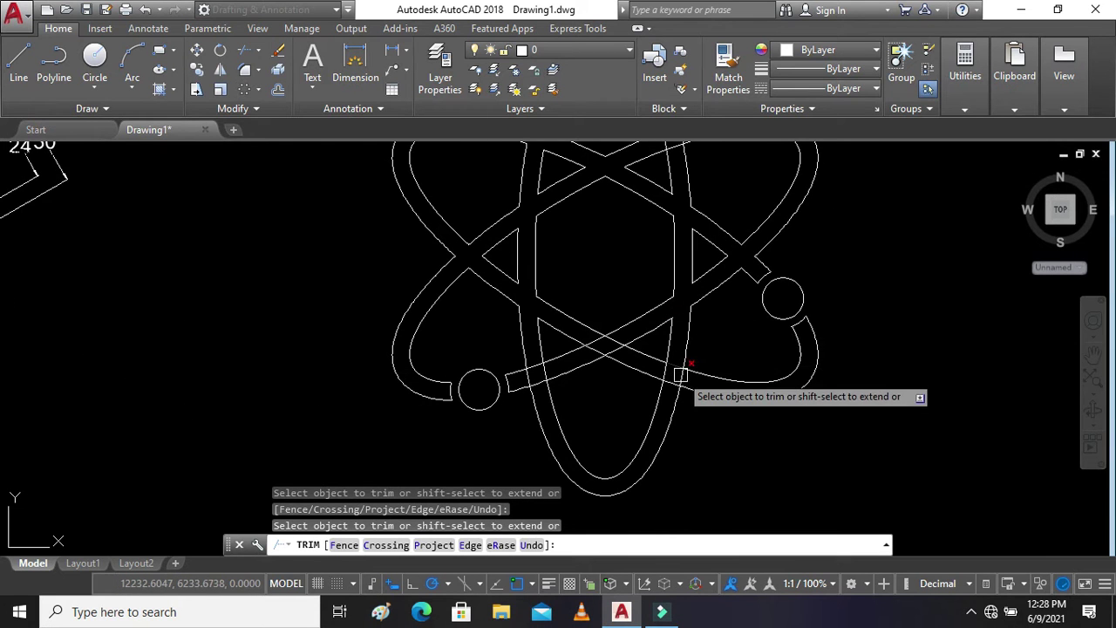
scroll(676, 371, "up", 4)
left_click(658, 313)
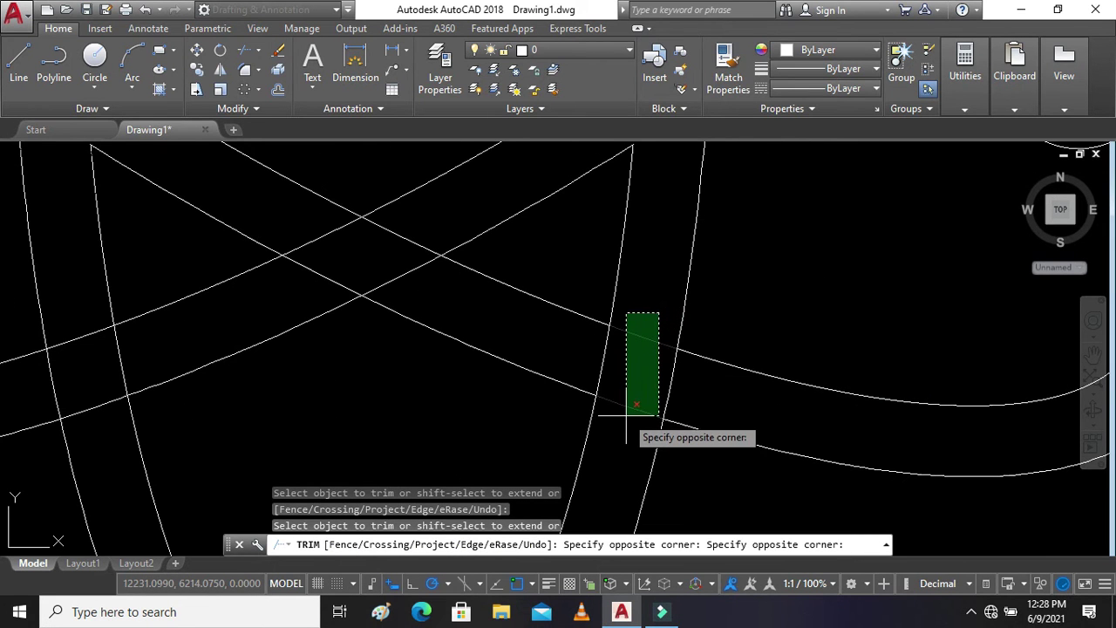
left_click(626, 414)
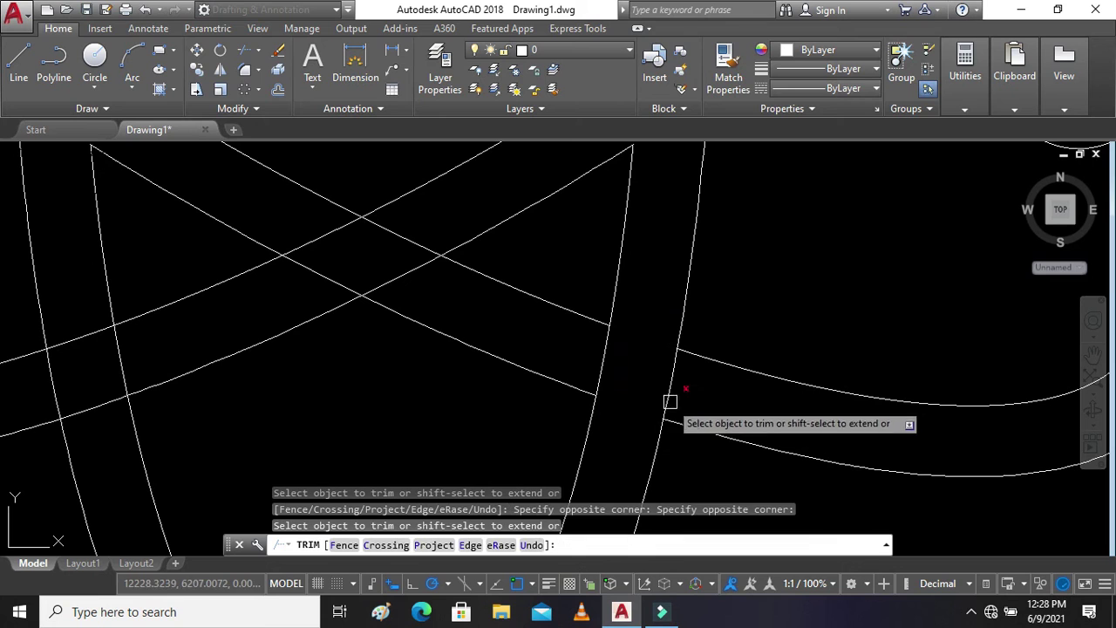
left_click(608, 358)
Trim the central diamond and left-intersection pieces so the three orbits interlace
left_click(404, 234)
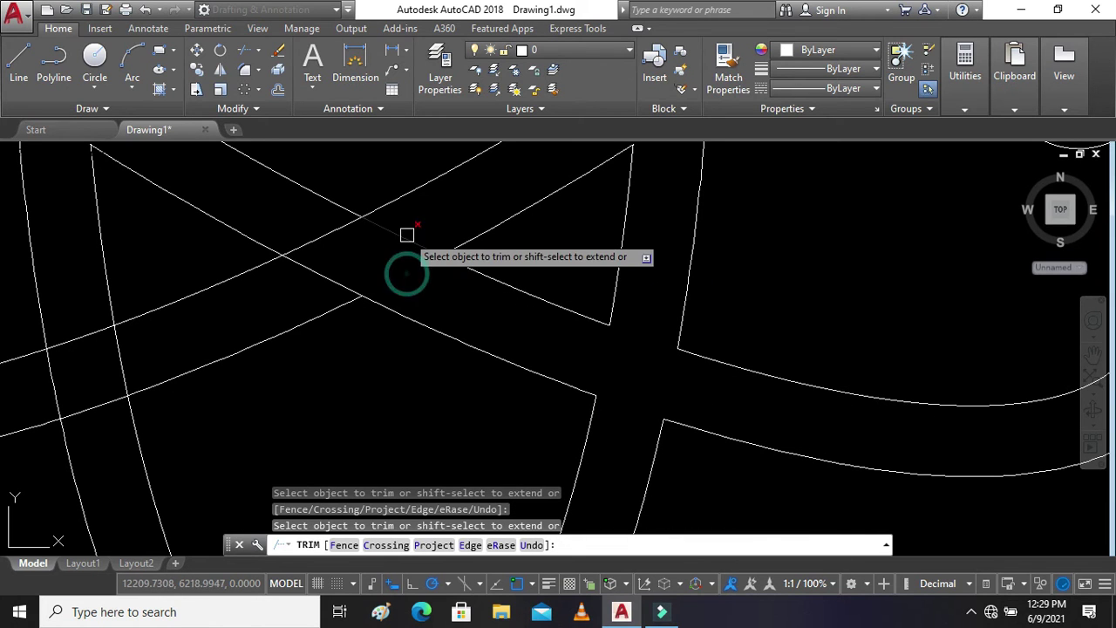
left_click(340, 229)
left_click(317, 274)
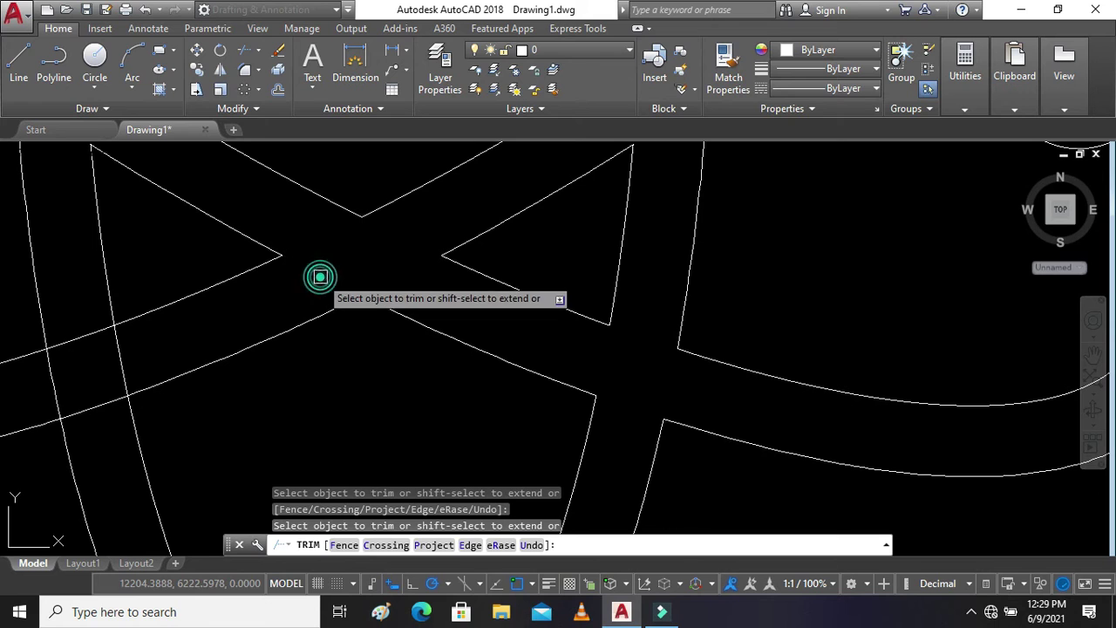
left_click(65, 342)
left_click(46, 381)
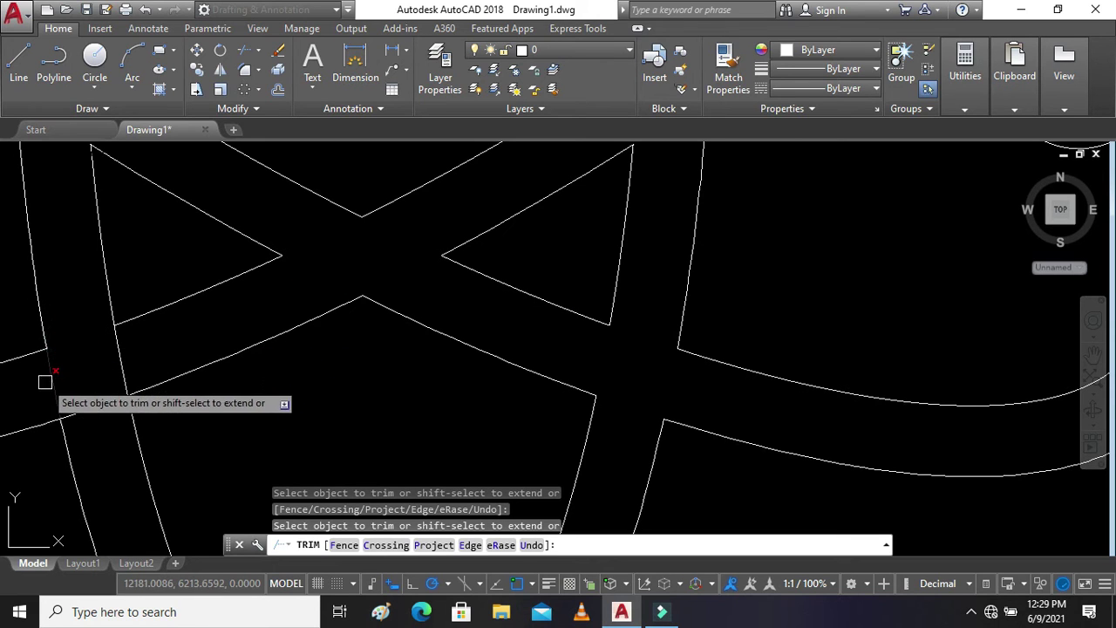
left_click(50, 379)
left_click(87, 407)
left_click(117, 368)
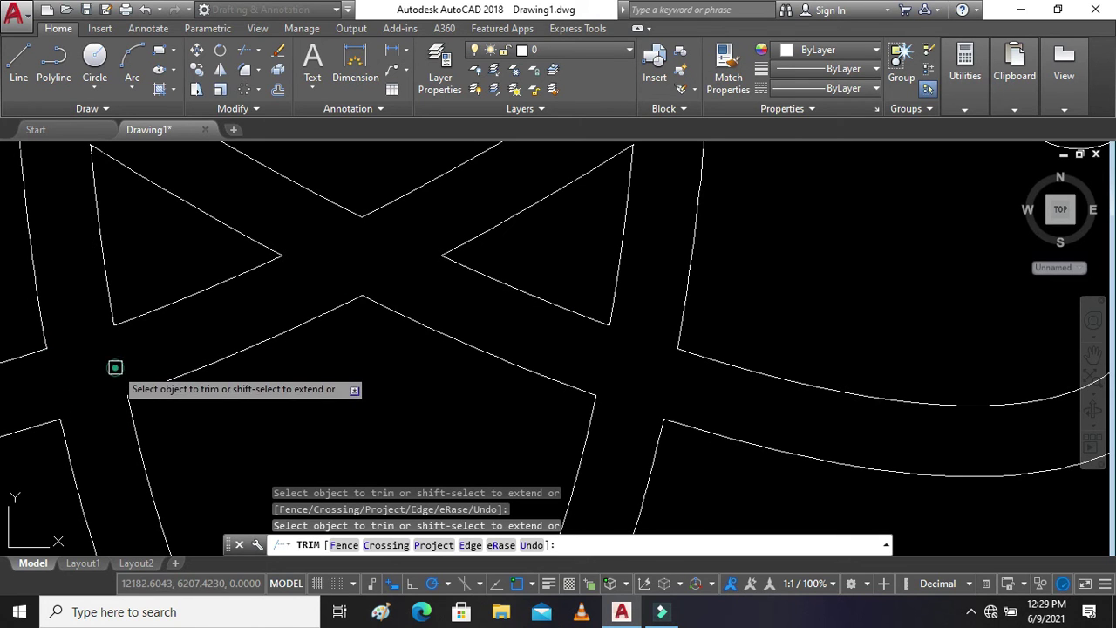
scroll(162, 342, "down", 5)
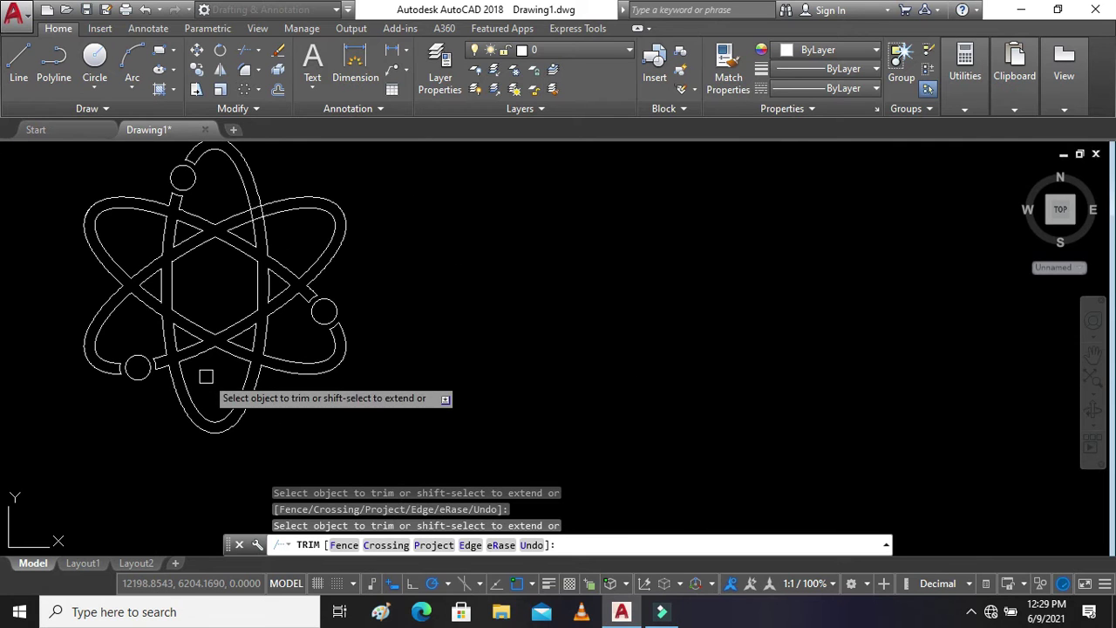
scroll(237, 197, "up", 5)
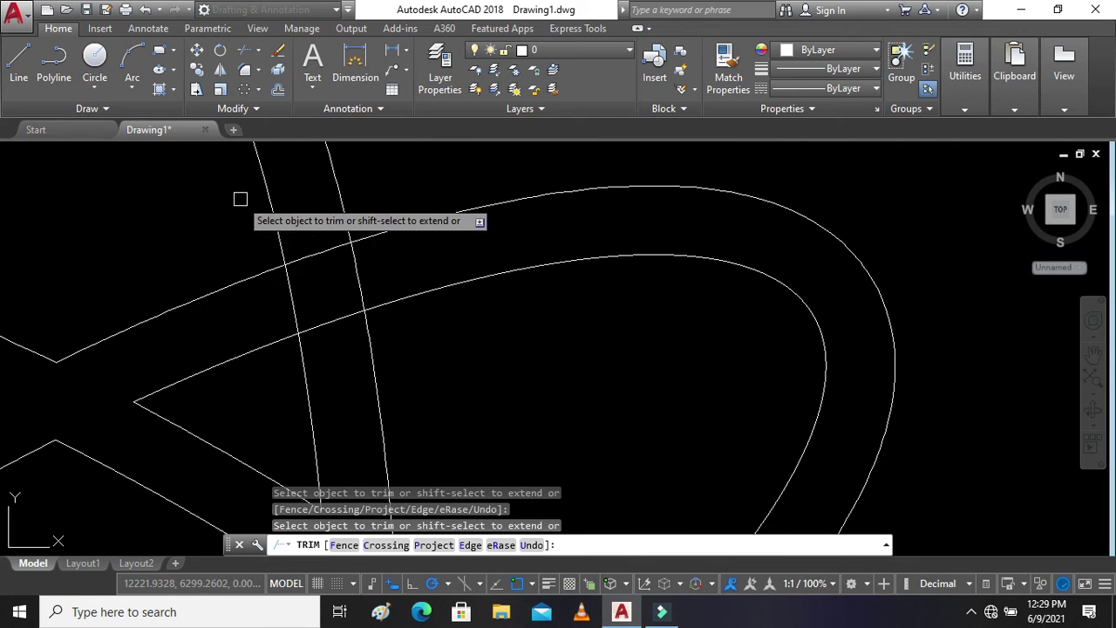
left_click(298, 254)
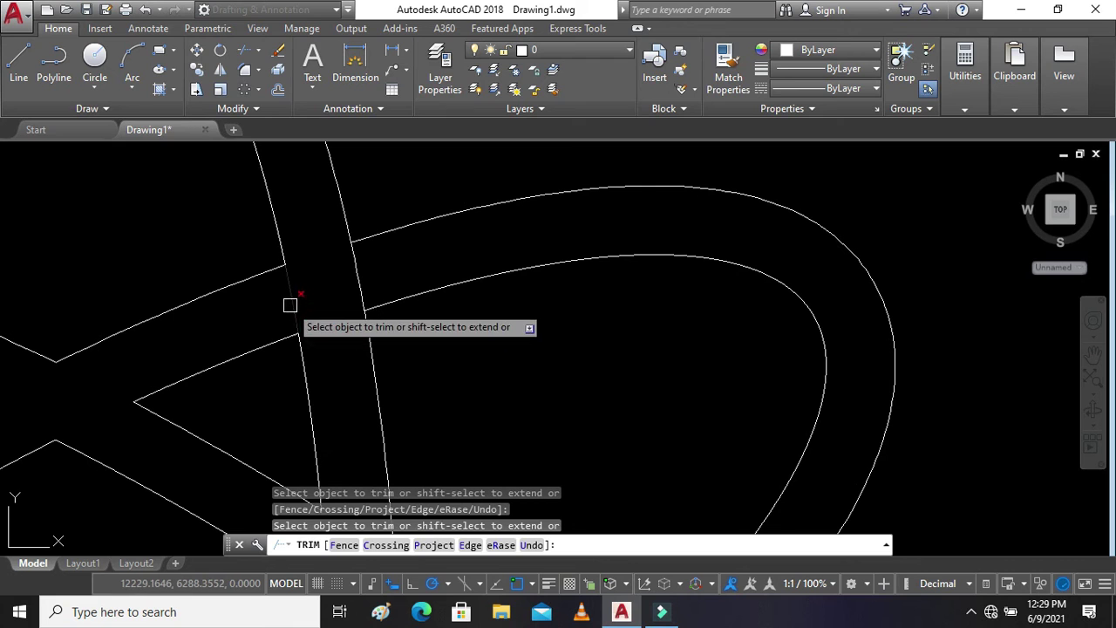
scroll(384, 275, "down", 5)
scroll(406, 272, "down", 4)
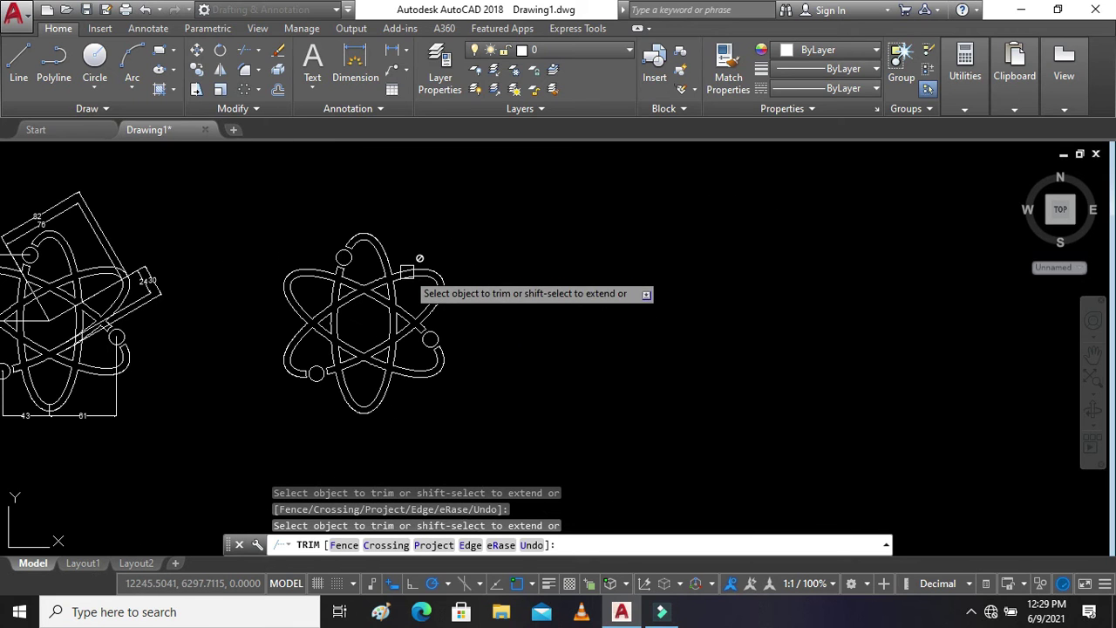
scroll(411, 284, "down", 2)
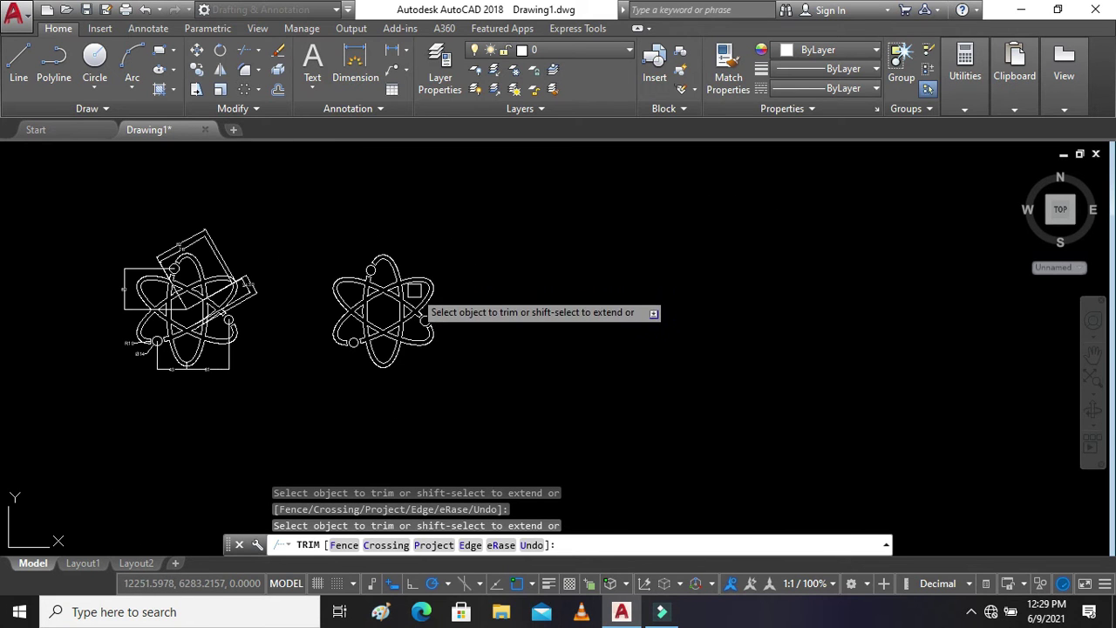
key("Escape")
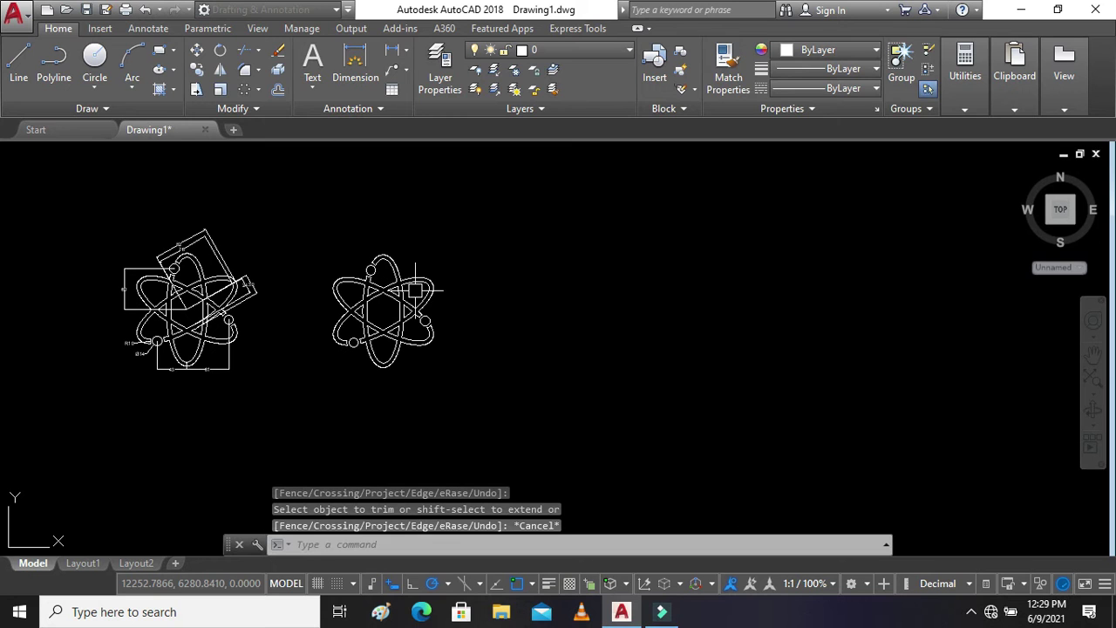
key("Escape")
key("Escape")
scroll(154, 265, "up", 2)
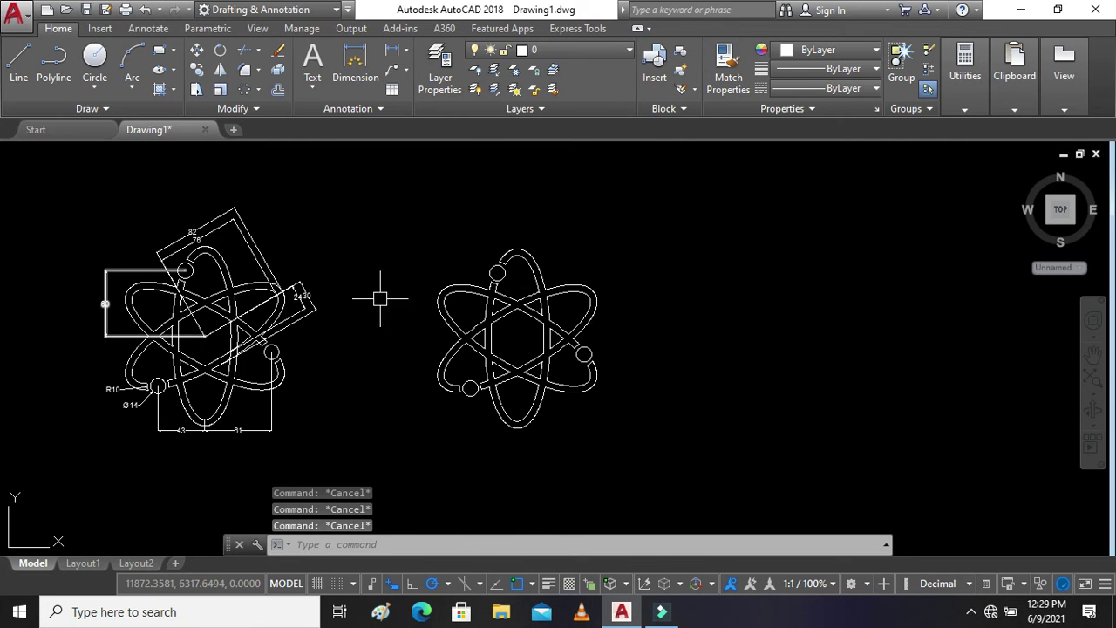
Window-select the right atom and move it left from its centre, beside the dimensioned original
scroll(178, 268, "up", 2)
left_click(859, 212)
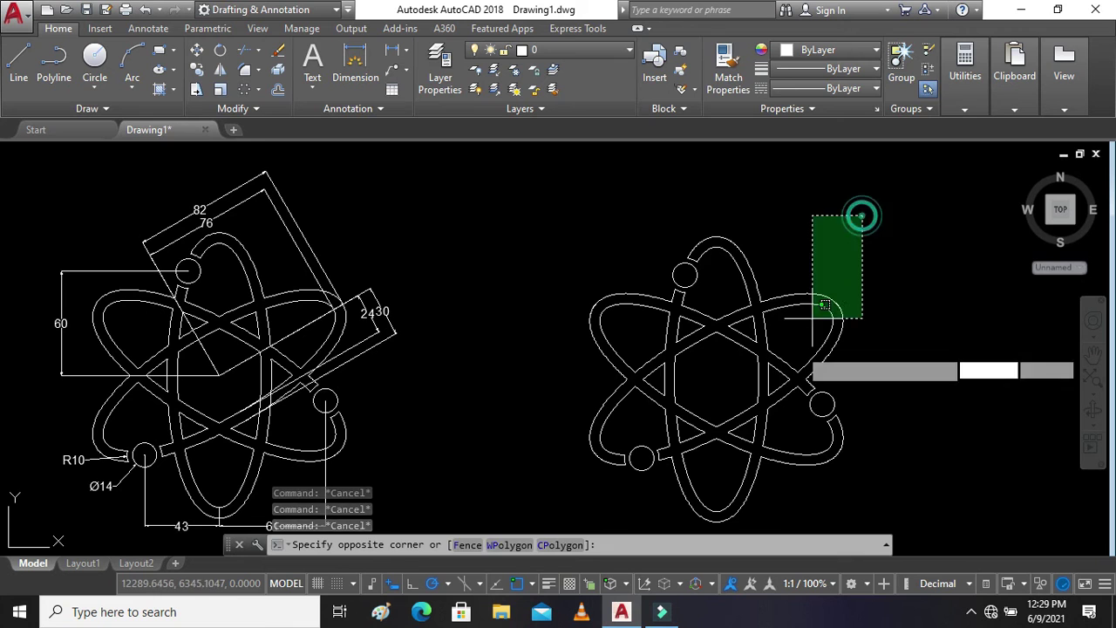
left_click(581, 494)
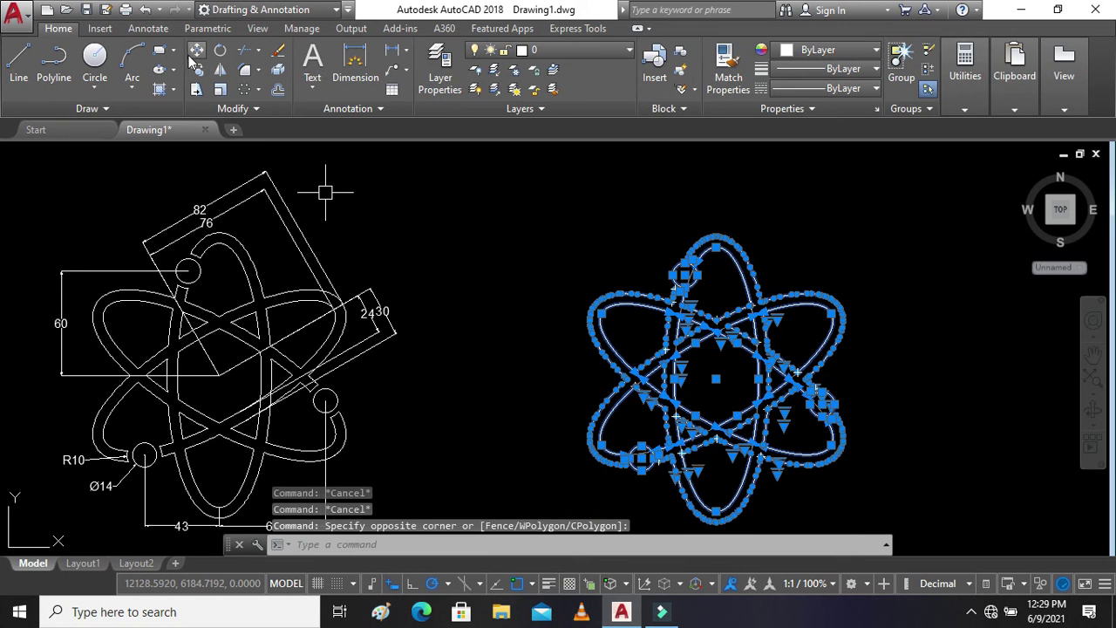
left_click(193, 54)
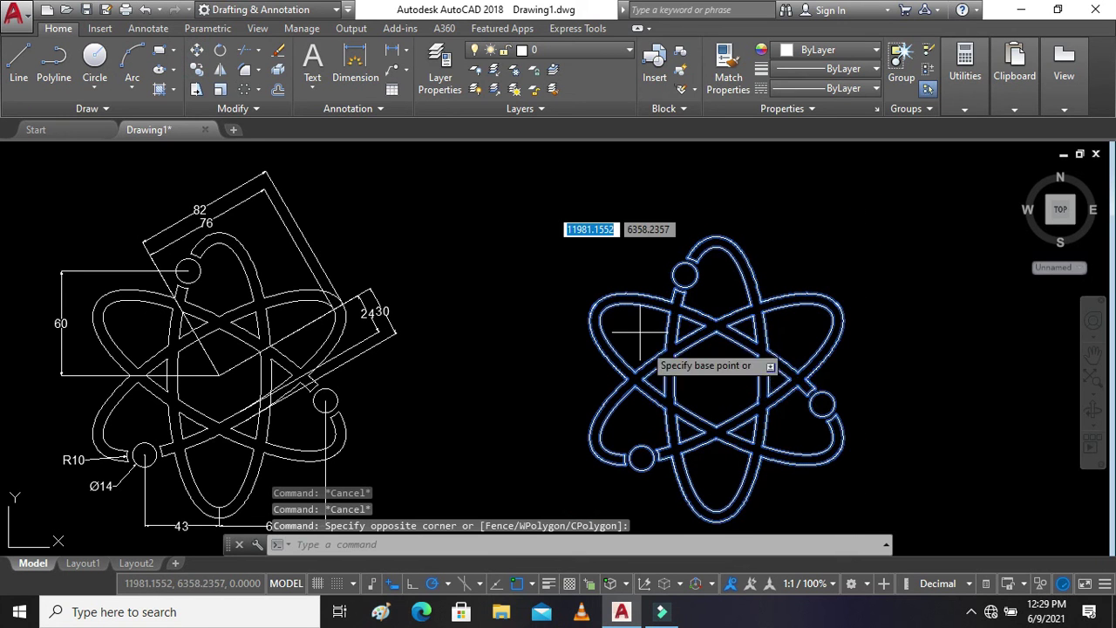
left_click(716, 380)
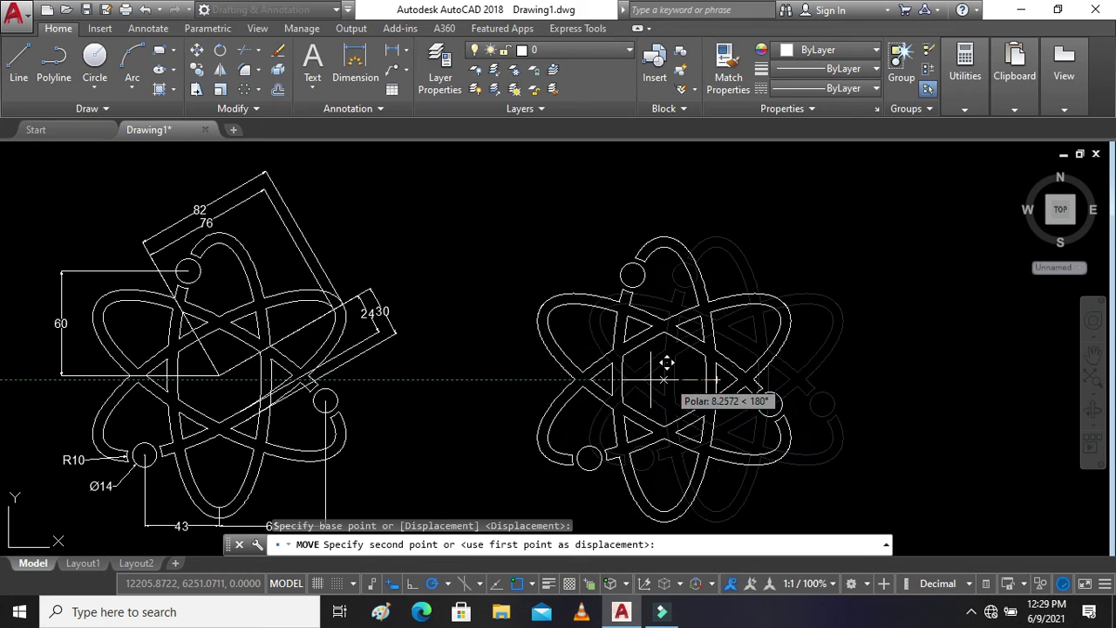
left_click(565, 380)
scroll(689, 358, "down", 2)
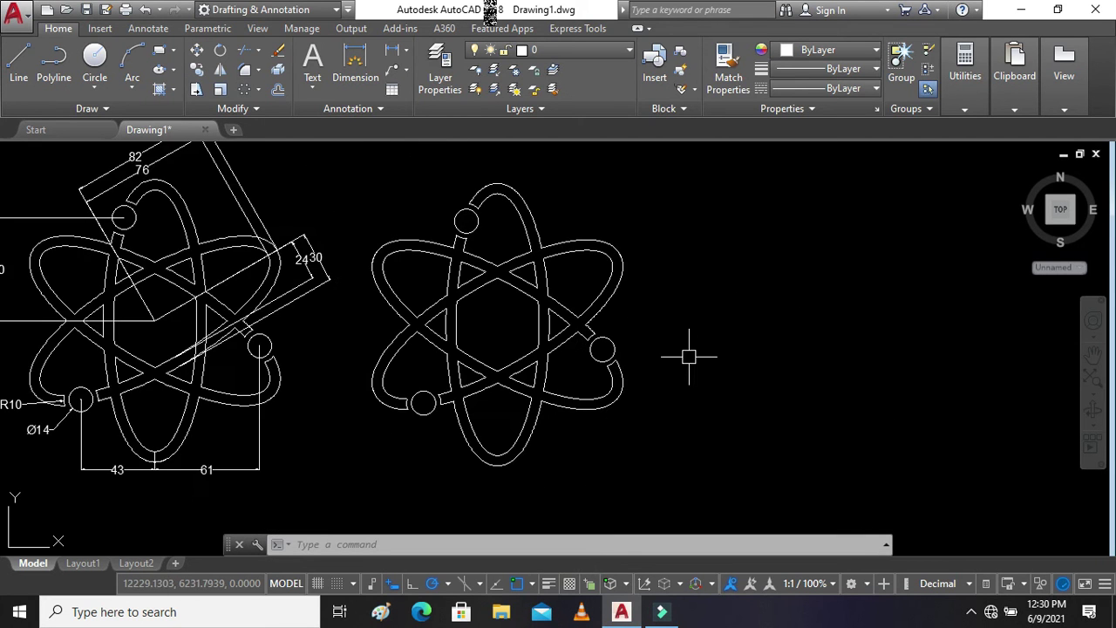
Copy the clean atom from its centre to a spot on its right, fitting all three atoms in view
left_click(197, 70)
left_click(700, 204)
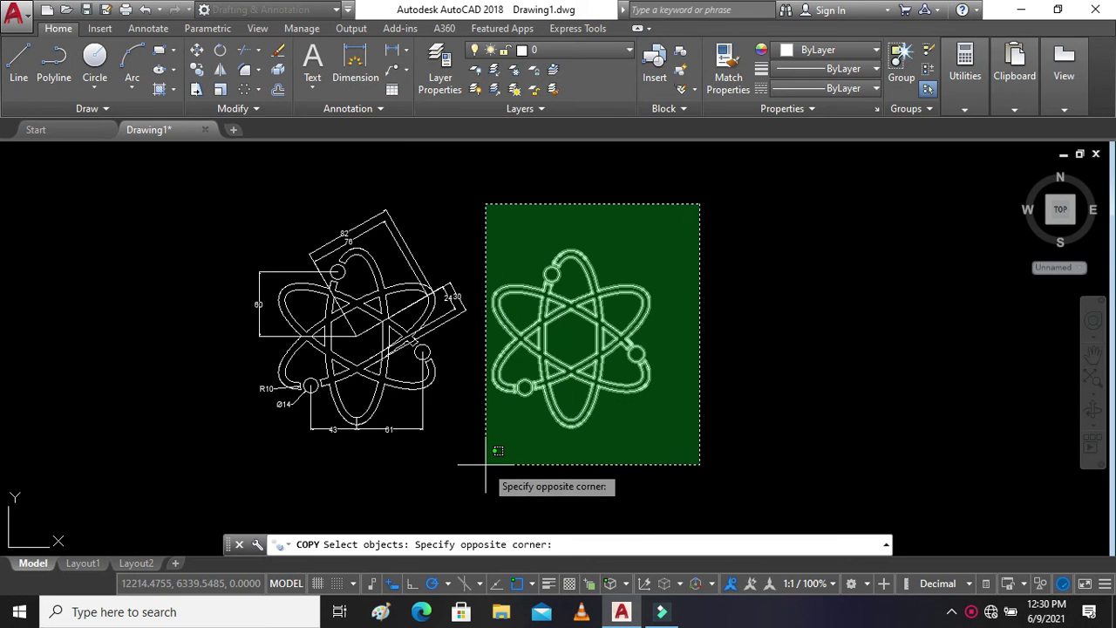
left_click(486, 461)
key("Return")
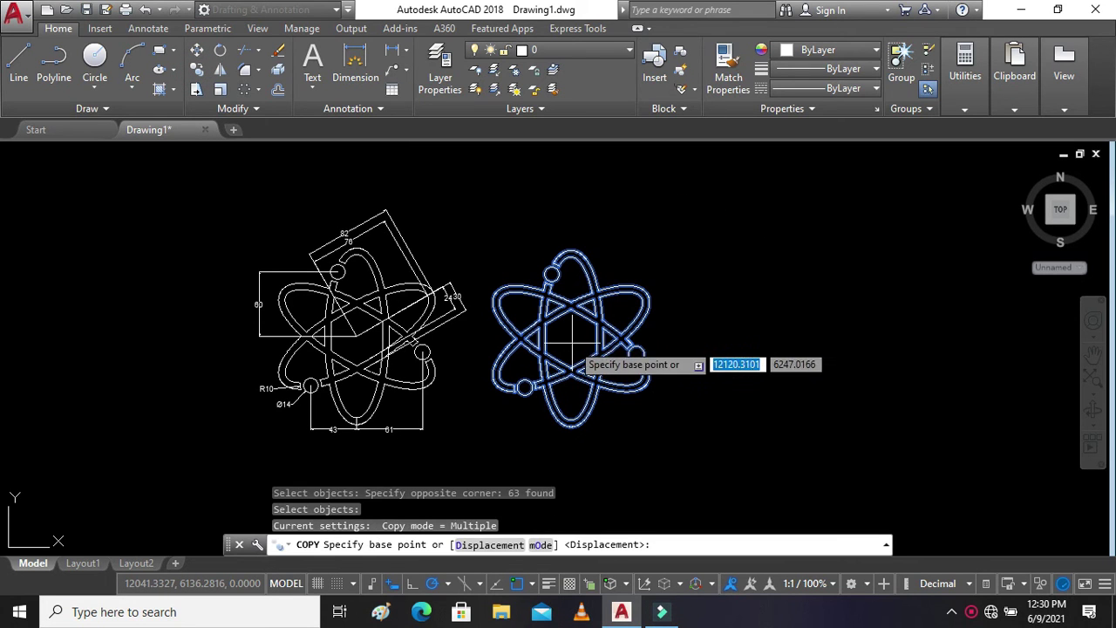
left_click(570, 340)
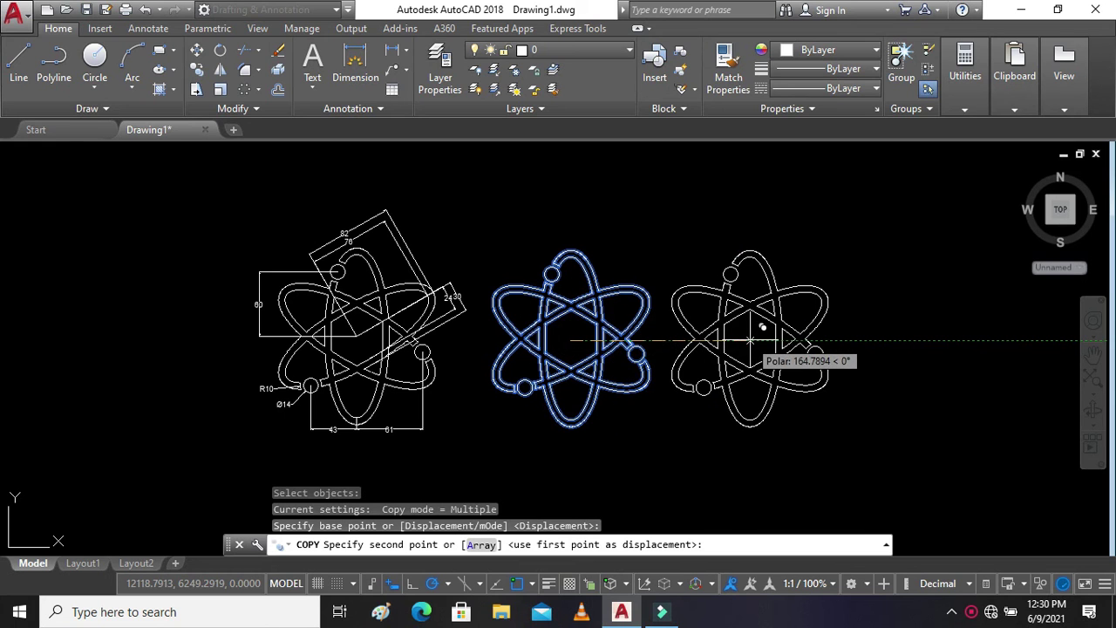
left_click(752, 340)
key("Escape")
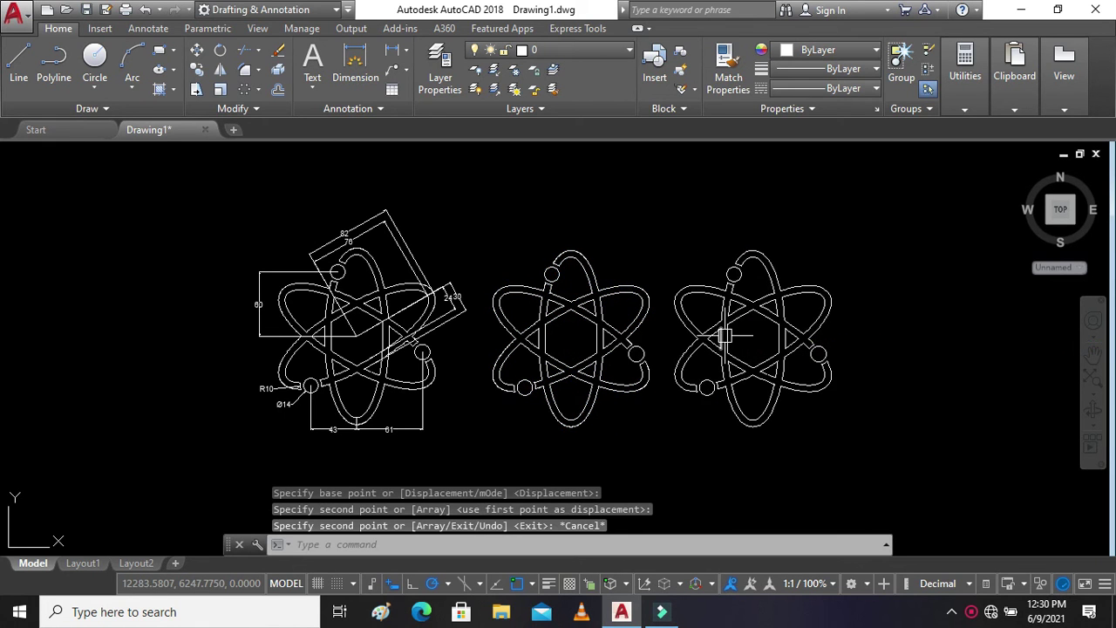
scroll(723, 336, "up", 2)
middle_click_drag(723, 334, 777, 334)
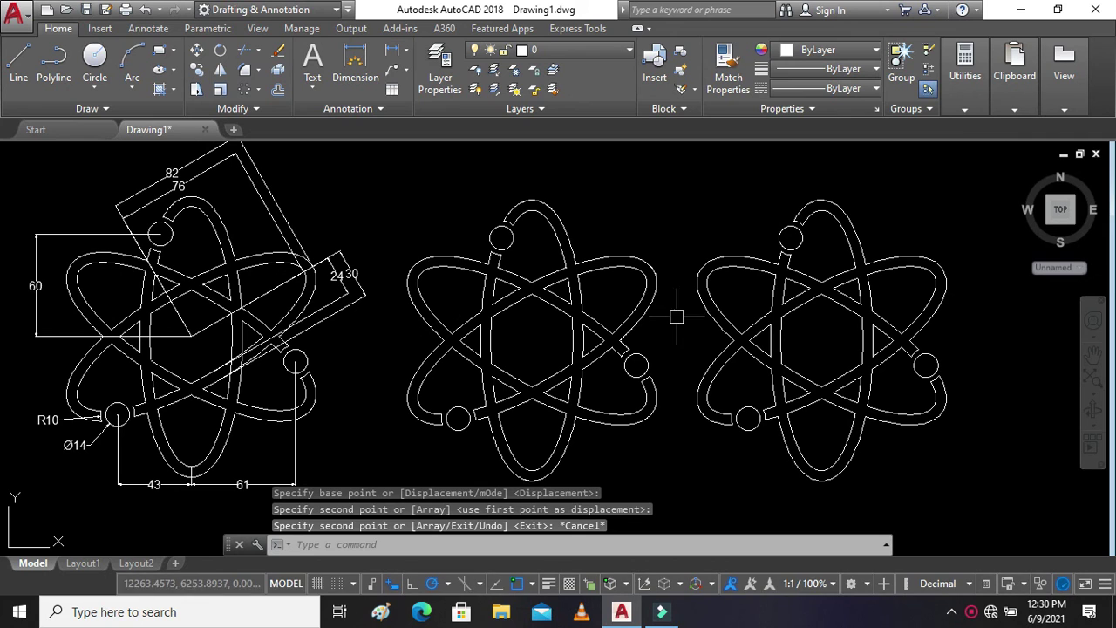
left_click(172, 69)
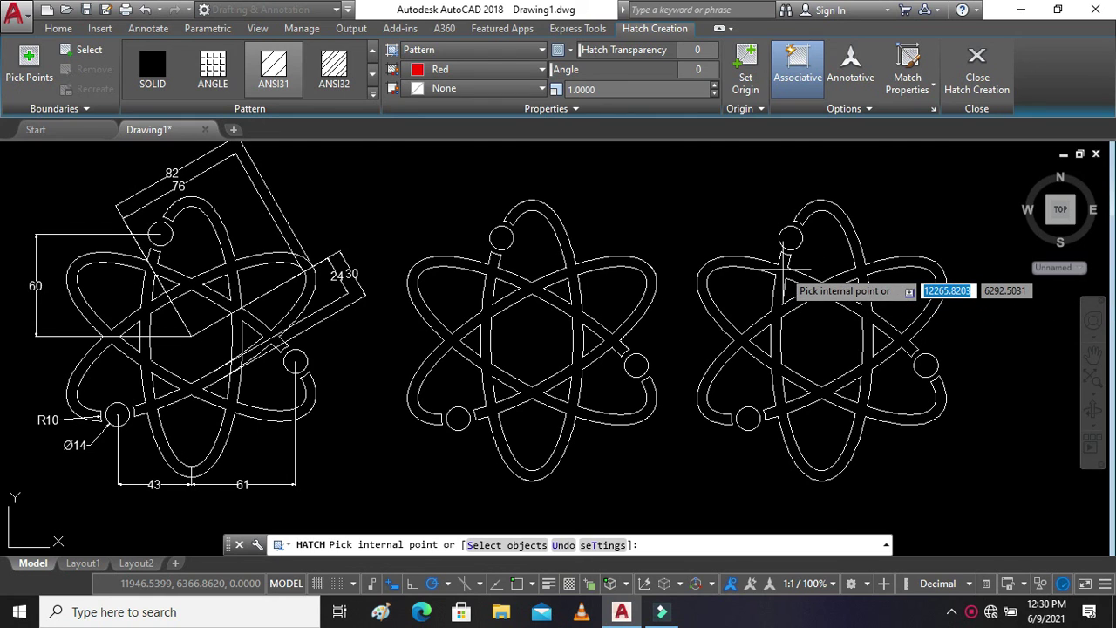
Fill the rightmost atom's orbit bands with a solid red hatch and close the hatch
left_click(783, 270)
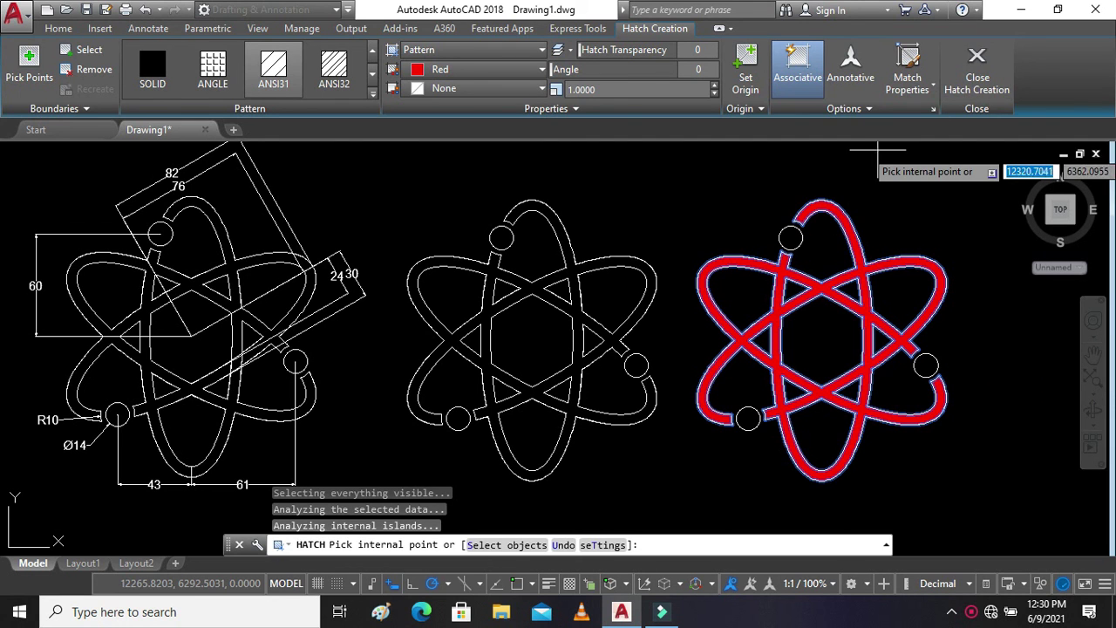
left_click(974, 79)
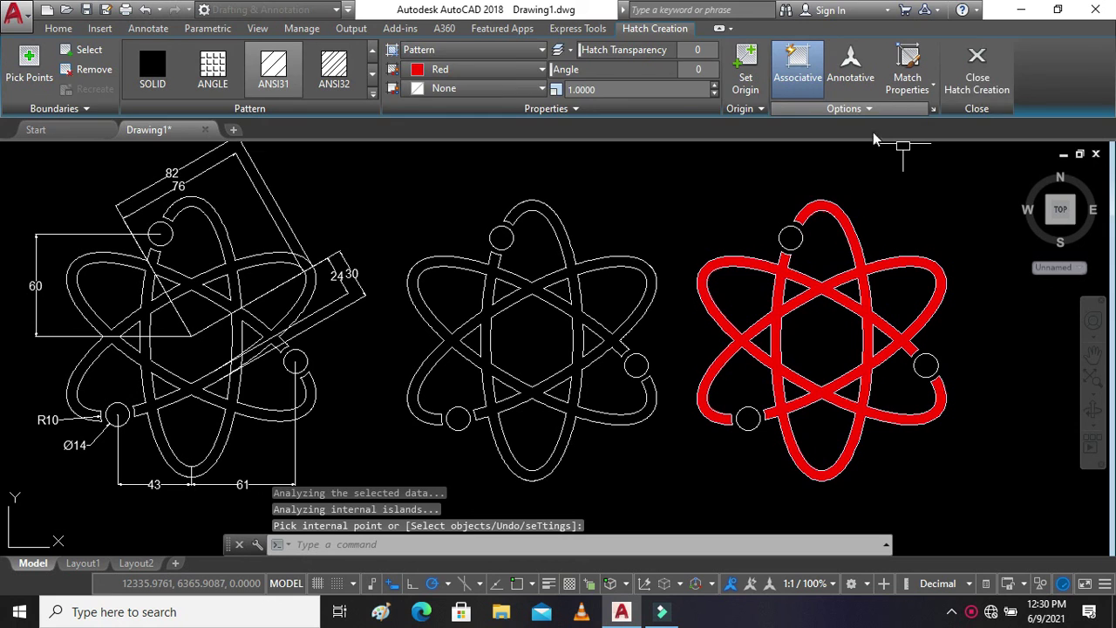
key("Escape")
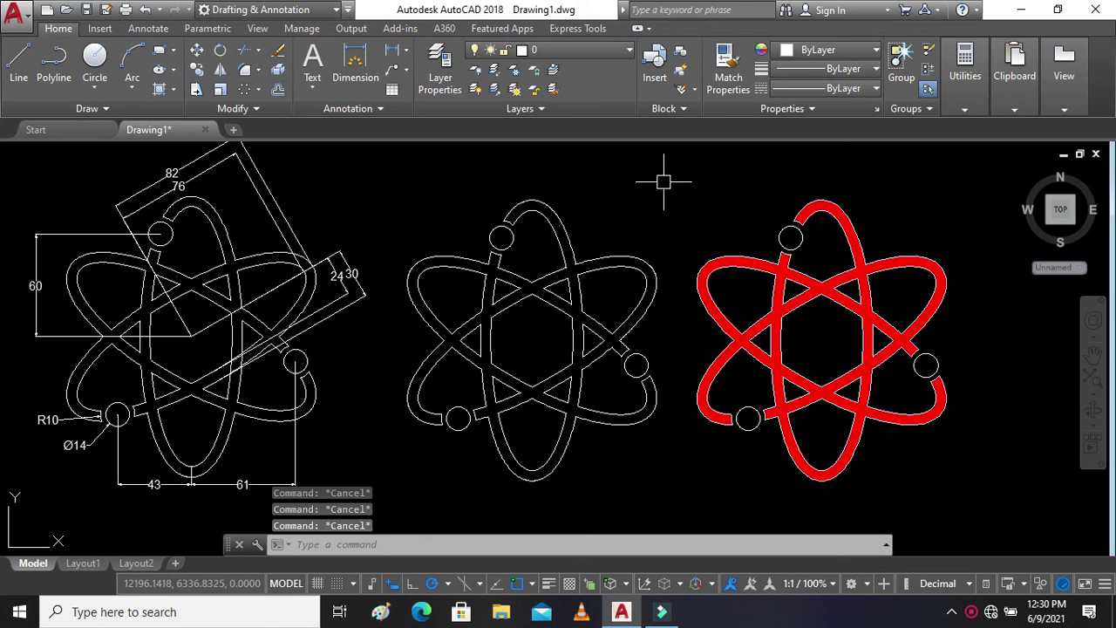
Hatch the red atom's top, bottom-left and right electron circles in cyan
type("h")
key("Return")
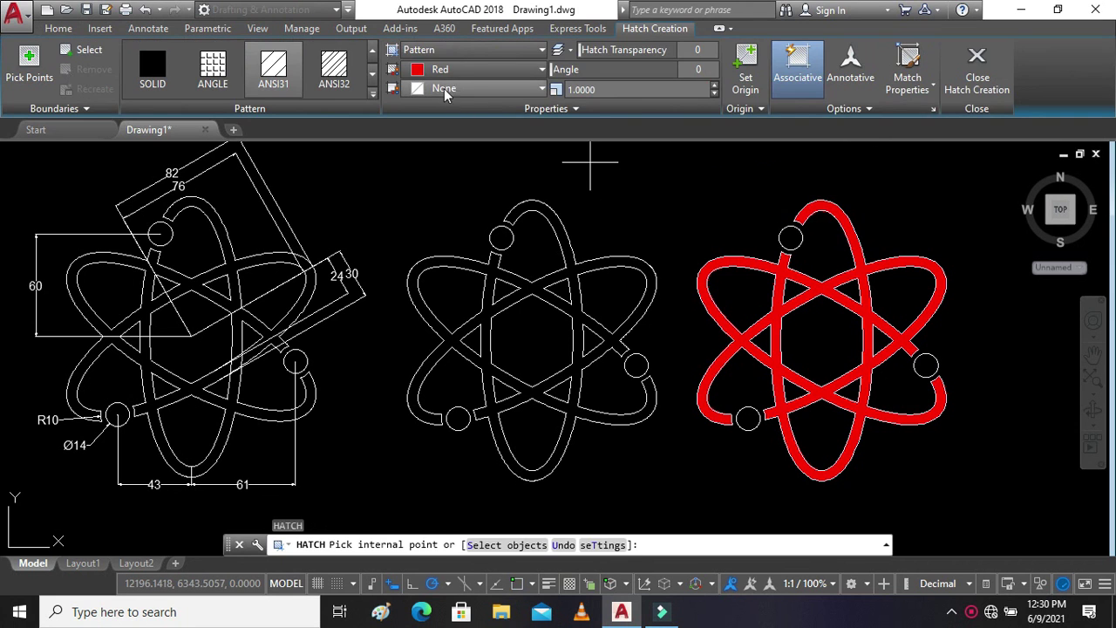
left_click(486, 70)
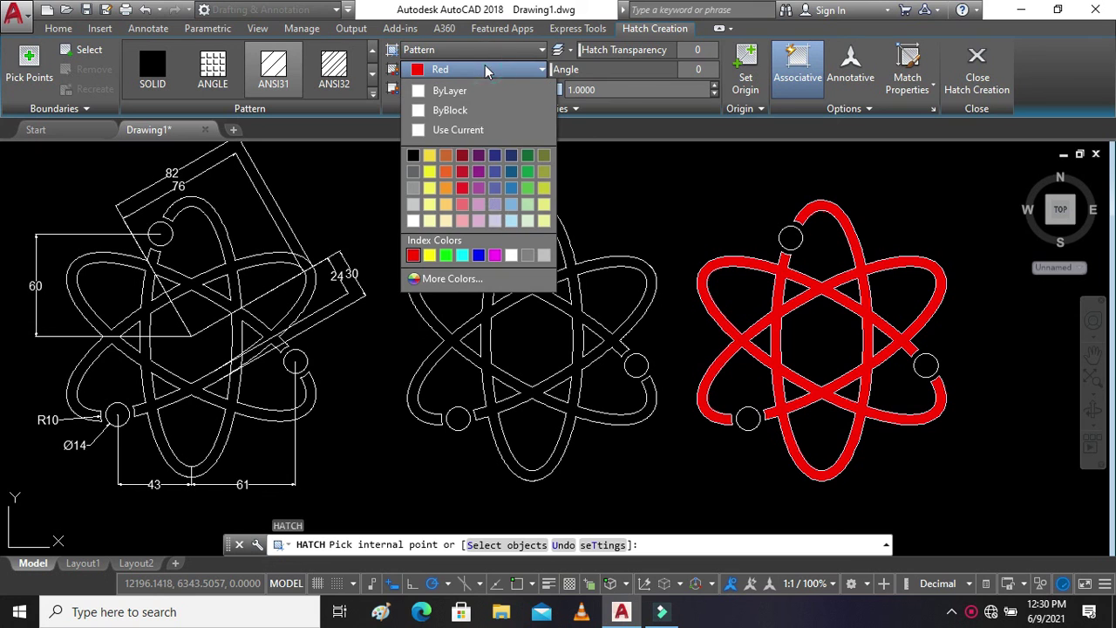
left_click(462, 255)
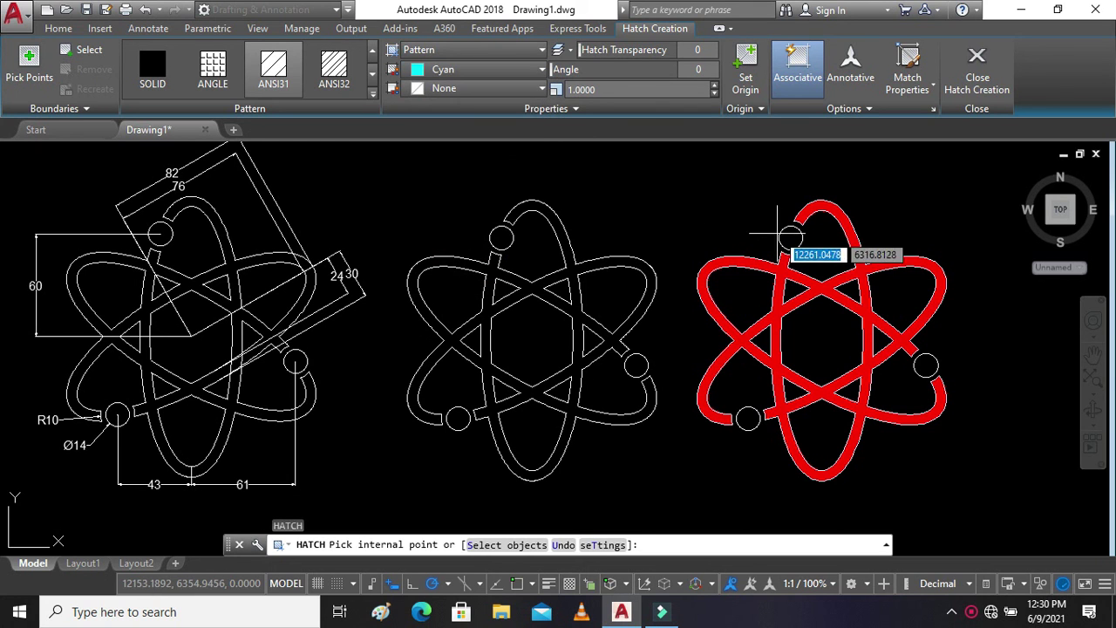
left_click(789, 240)
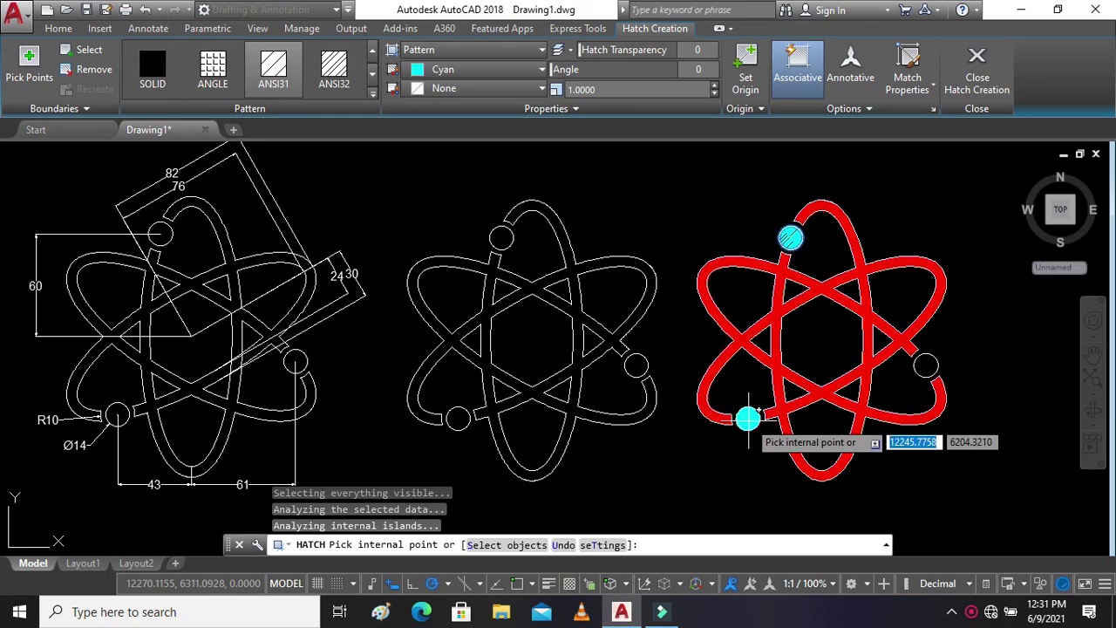
left_click(747, 421)
left_click(926, 364)
key("Return")
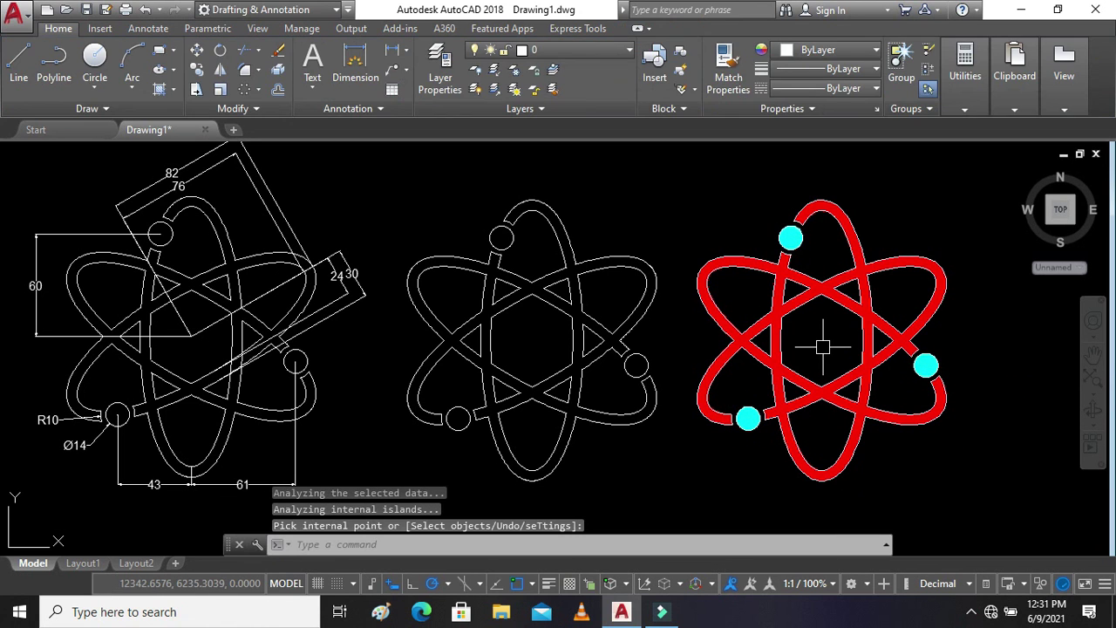
key("Escape")
key("Escape")
key("Escape")
middle_click_drag(612, 208, 626, 224)
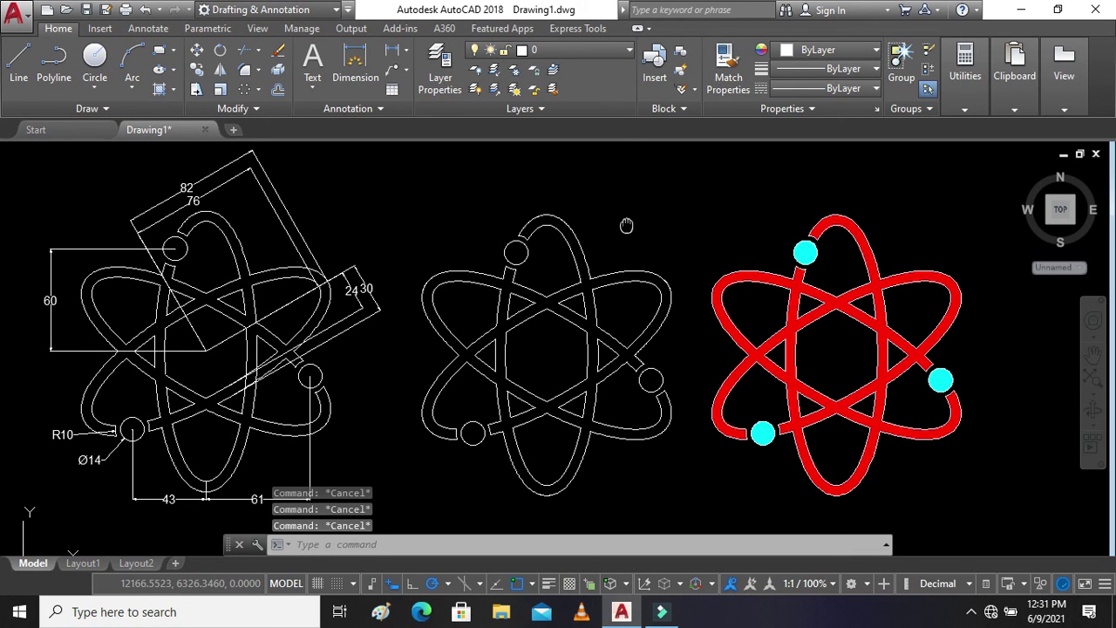